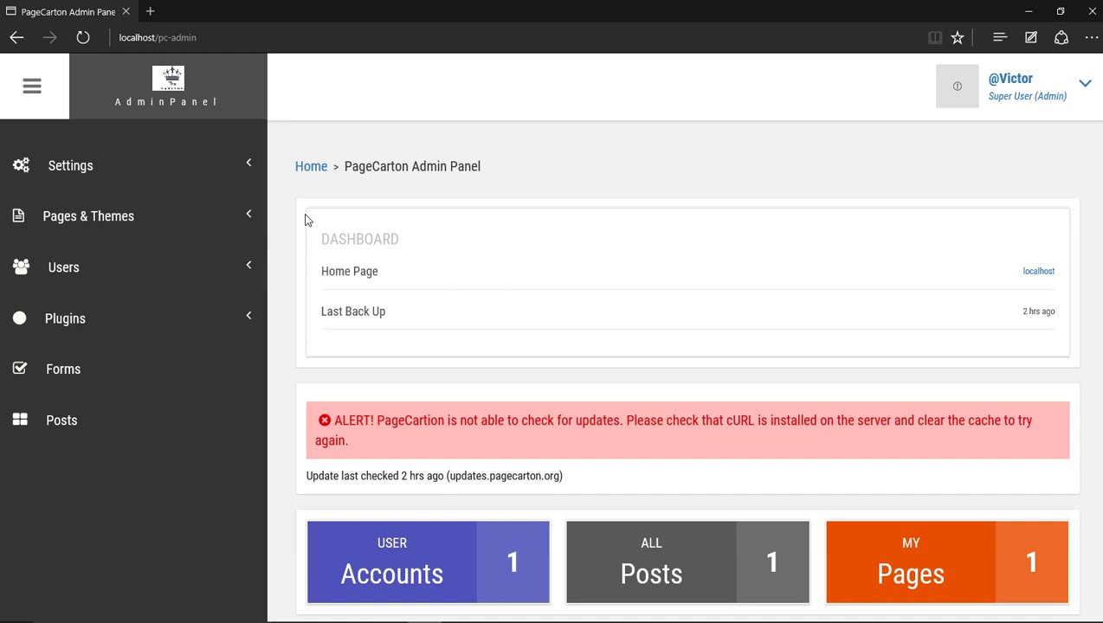
Go to the Pages list under Pages & Themes and start editing the /victory page.
click(128, 217)
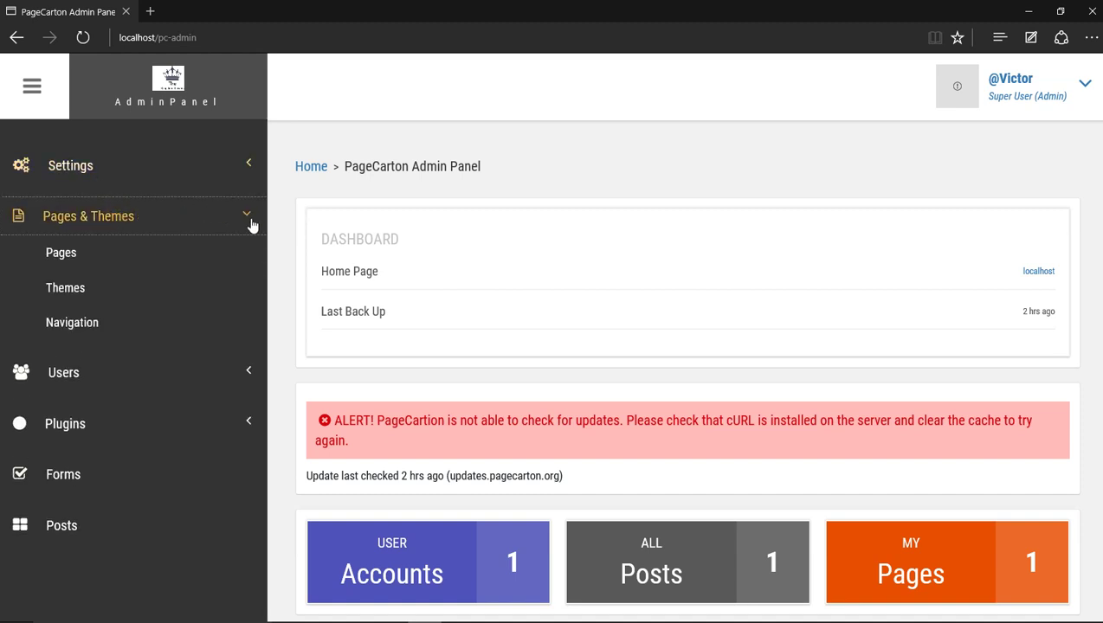
click(69, 258)
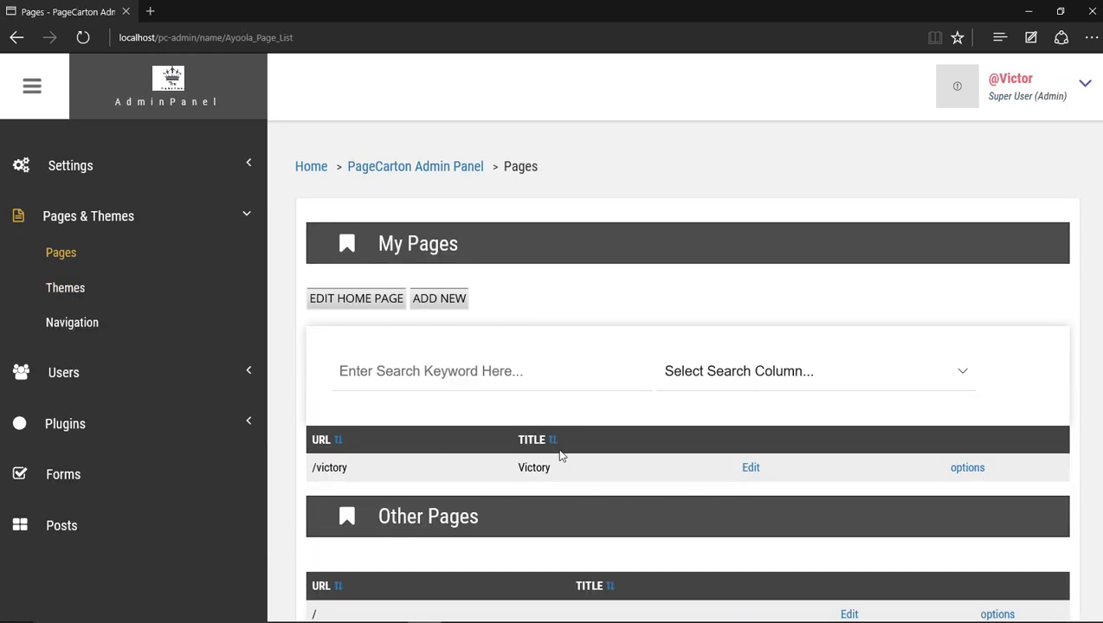
click(754, 469)
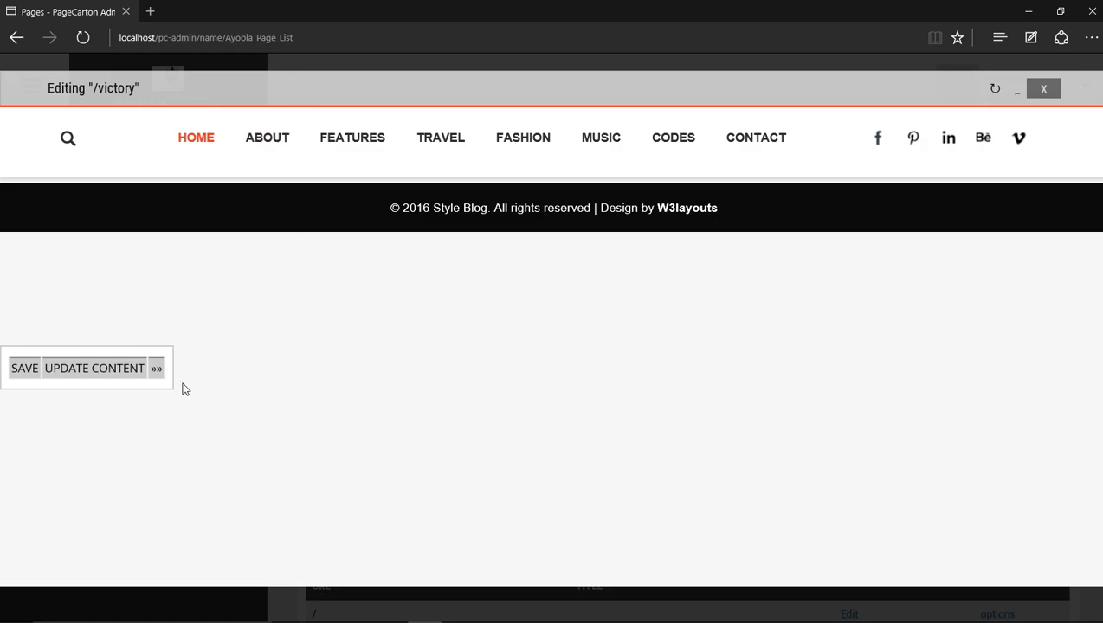
Insert a Site Headline widget into the top slot of /victory and open its headline editor.
click(132, 370)
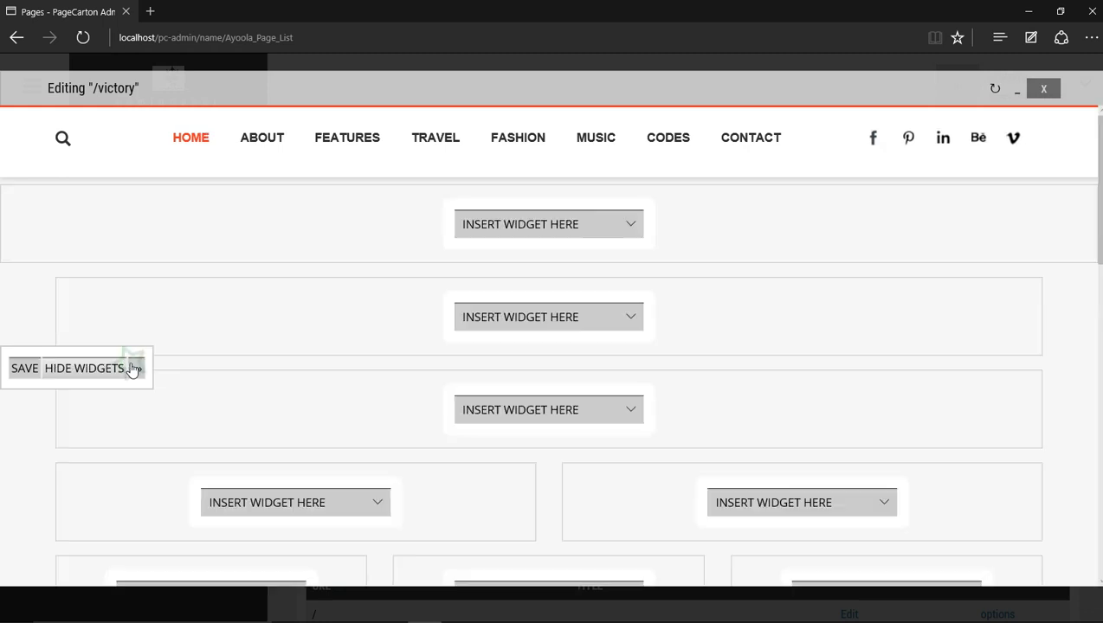
click(521, 237)
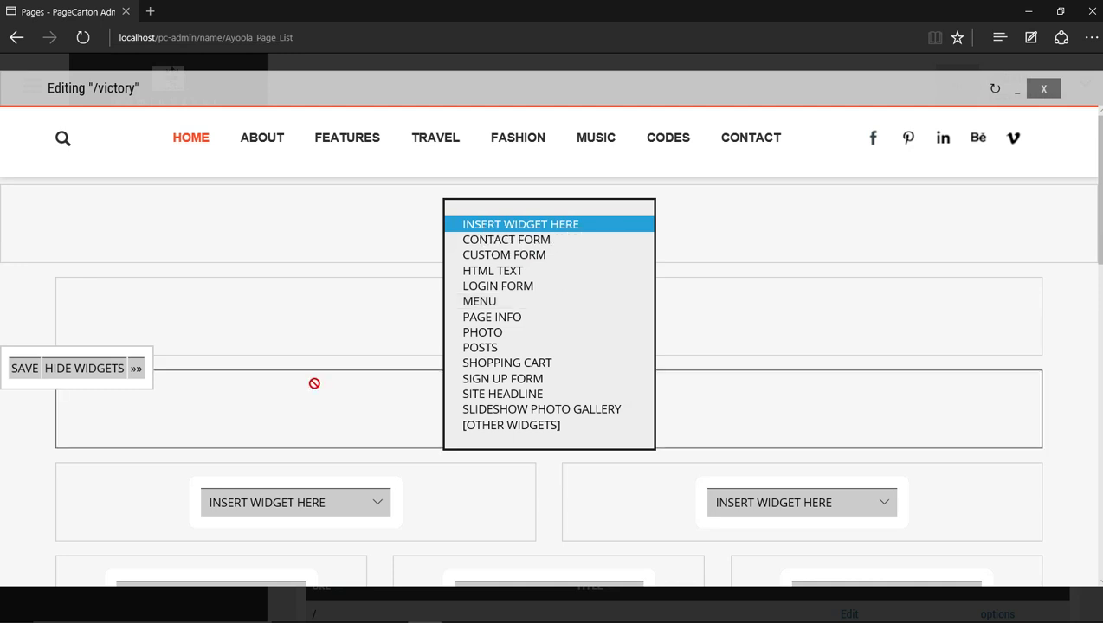
click(529, 395)
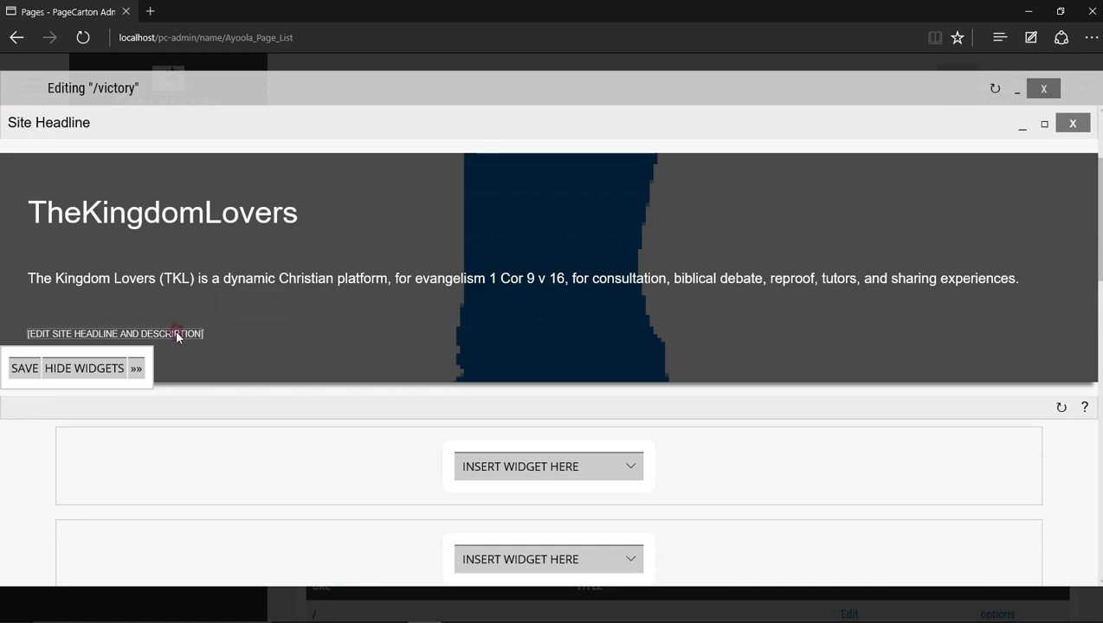
click(178, 336)
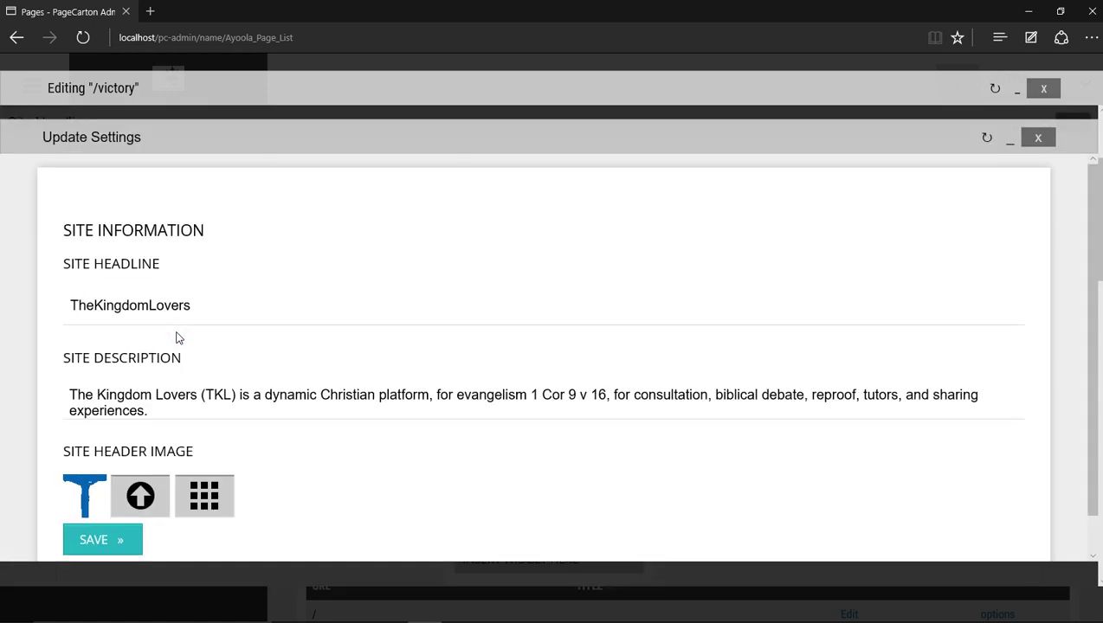
Rename the site headline from TheKingdomLovers to Vikkkyboy.
double_click(217, 311)
key(BackSpace)
text(Vikkkyboy)
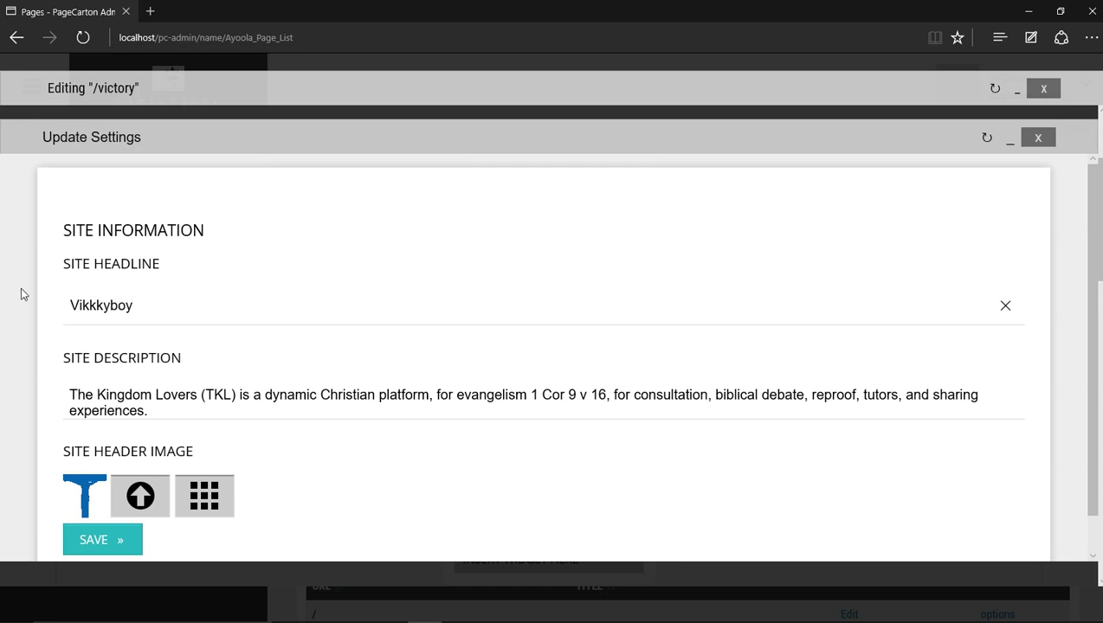
Replace the long site description with the new 'mylife…' text and pick a header image file.
drag(71, 404, 360, 448)
key(ctrl+a)
key(BackSpace)
text(m)
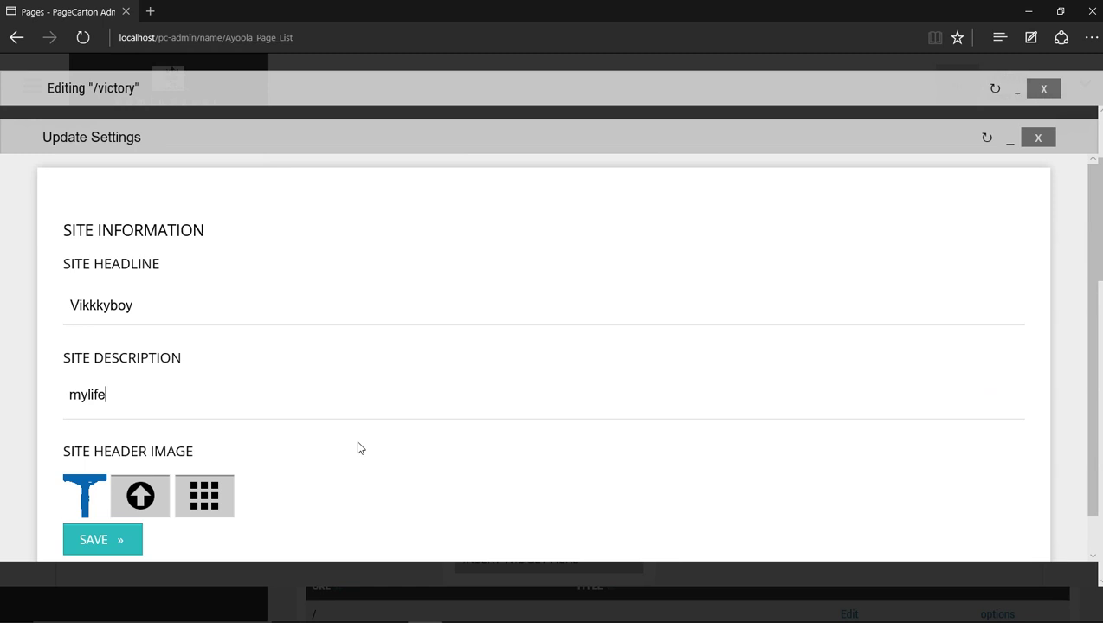
text(ylifehhhhhhhhhhhhhhhhhhh)
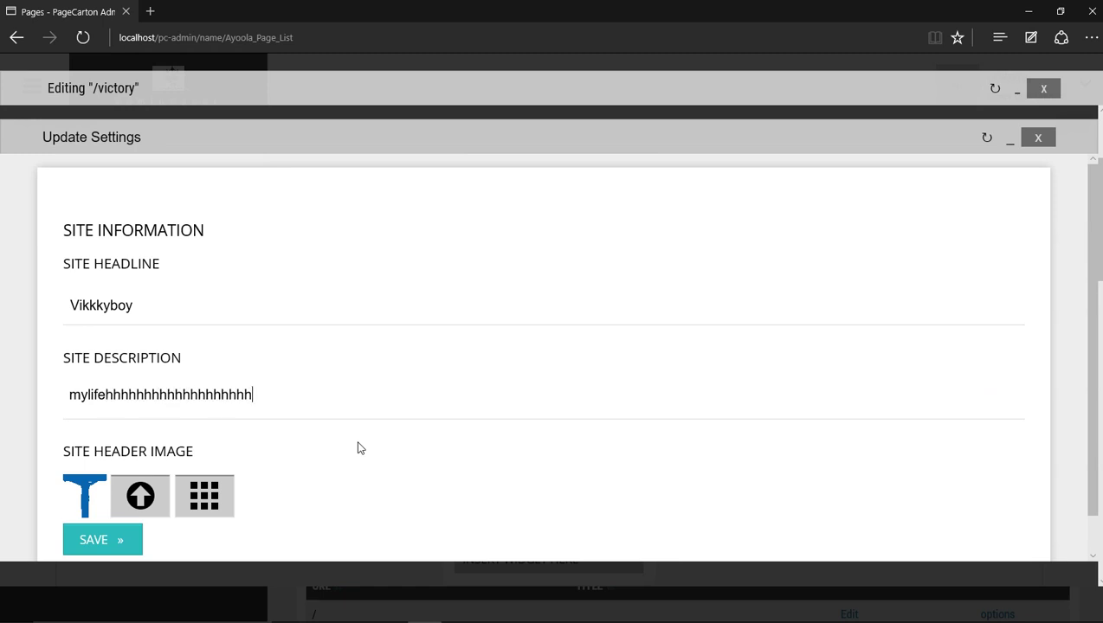
text(dddddddddddddddddddddddddddddddddddd)
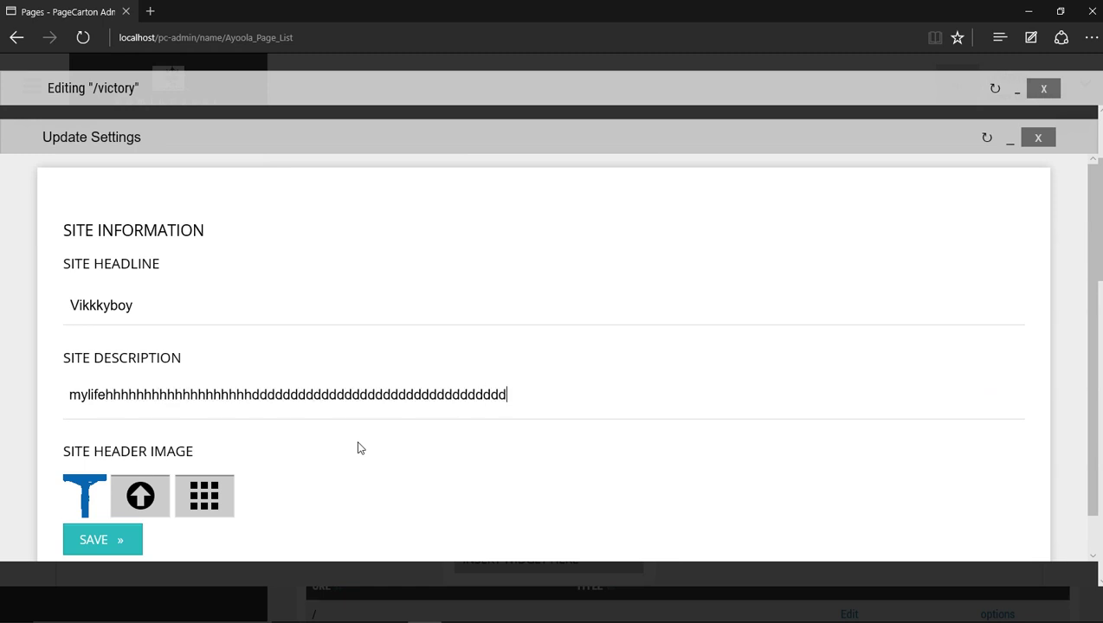
text(dddddddddddddddddddddddddddddddddddddddddddddddddddddddddddddddddddddd)
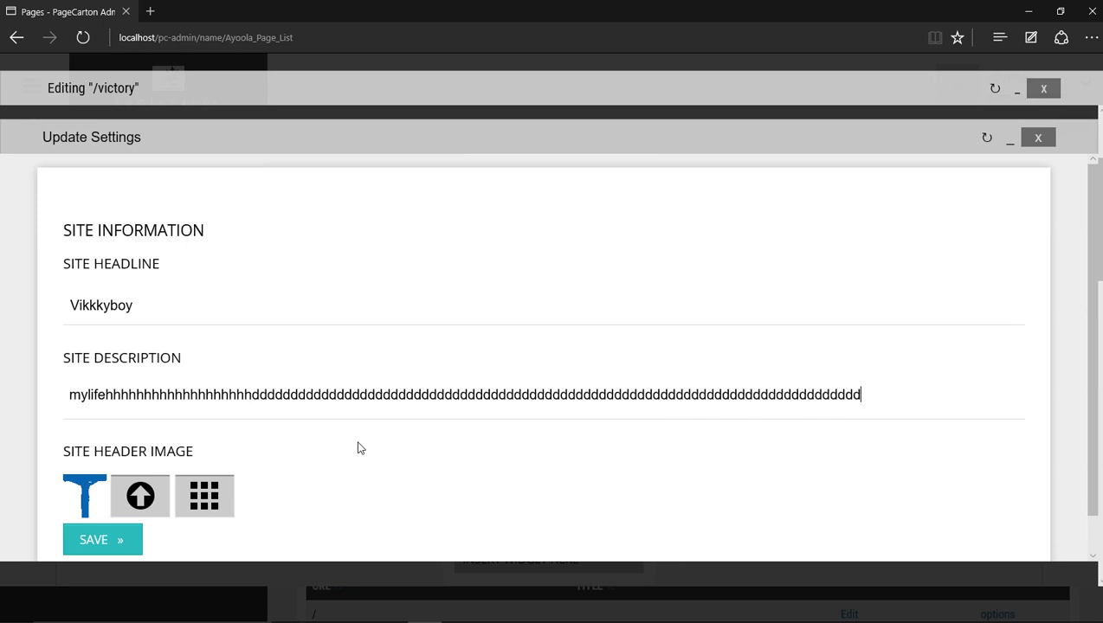
text(ddddddddddddddddddddddddddddddddddddd)
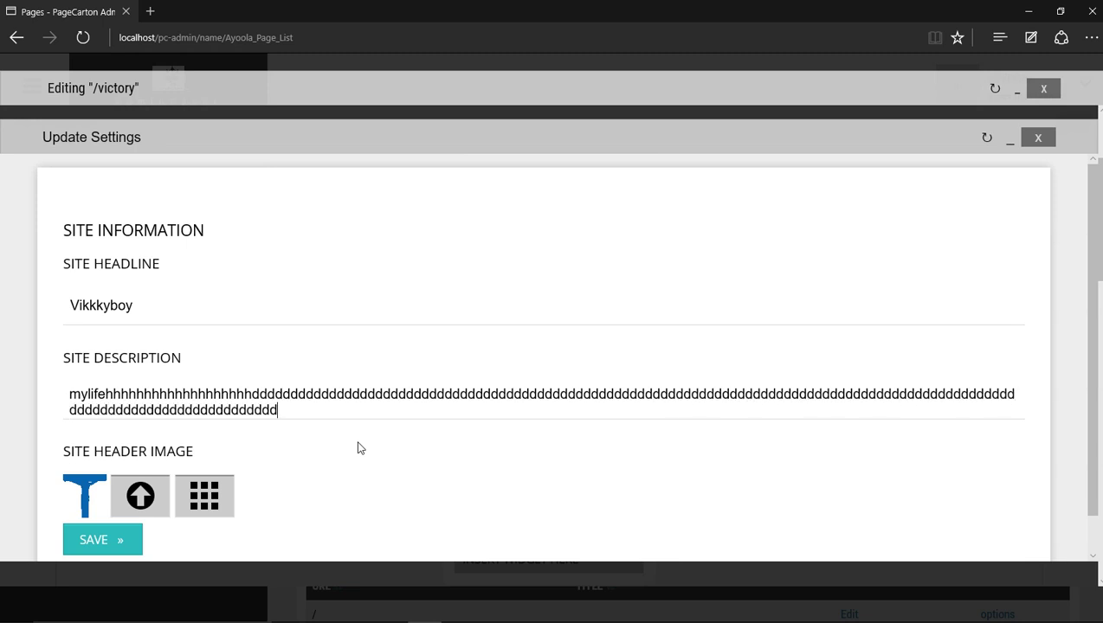
click(159, 502)
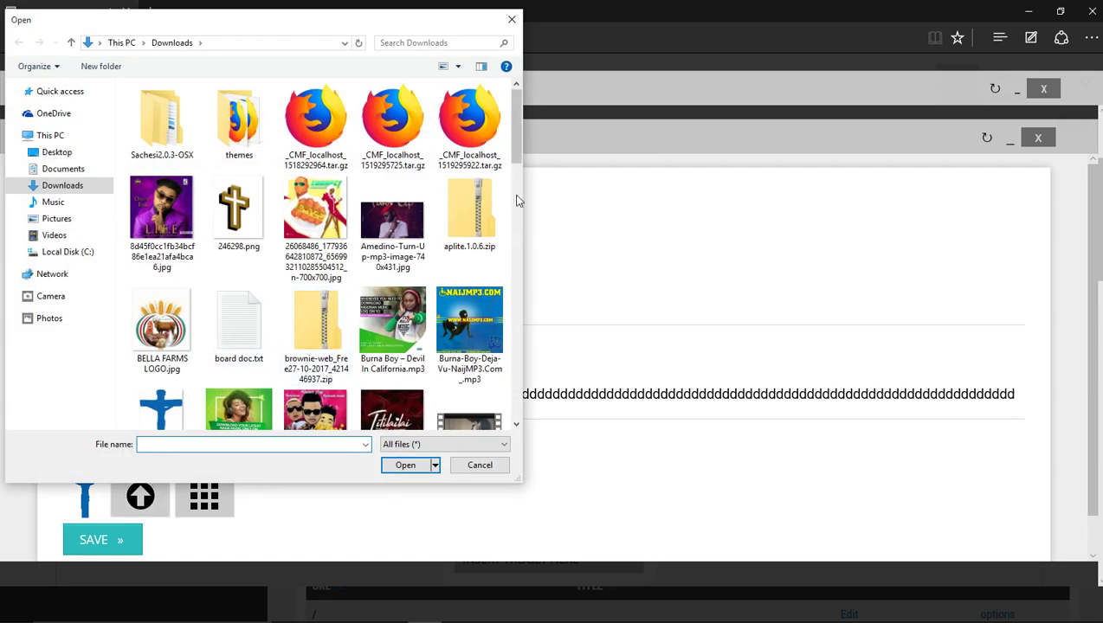
Upload a JPG from Pictures as the header image and save the site information.
drag(514, 123, 507, 274)
click(56, 219)
double_click(481, 139)
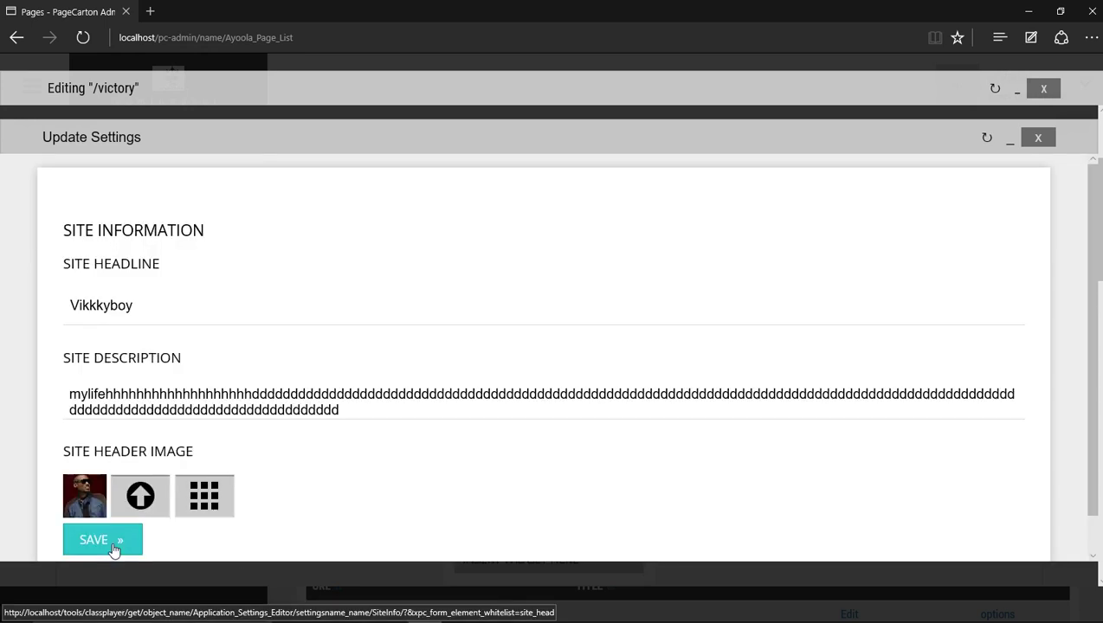
click(112, 544)
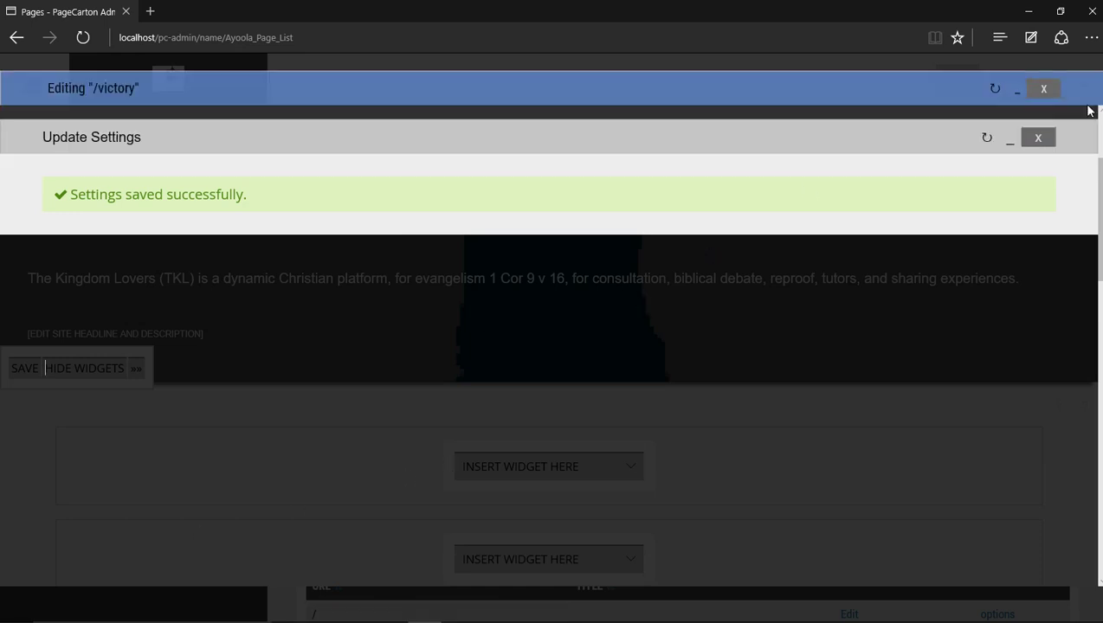
Close the site settings panel and save the /victory page.
click(1038, 138)
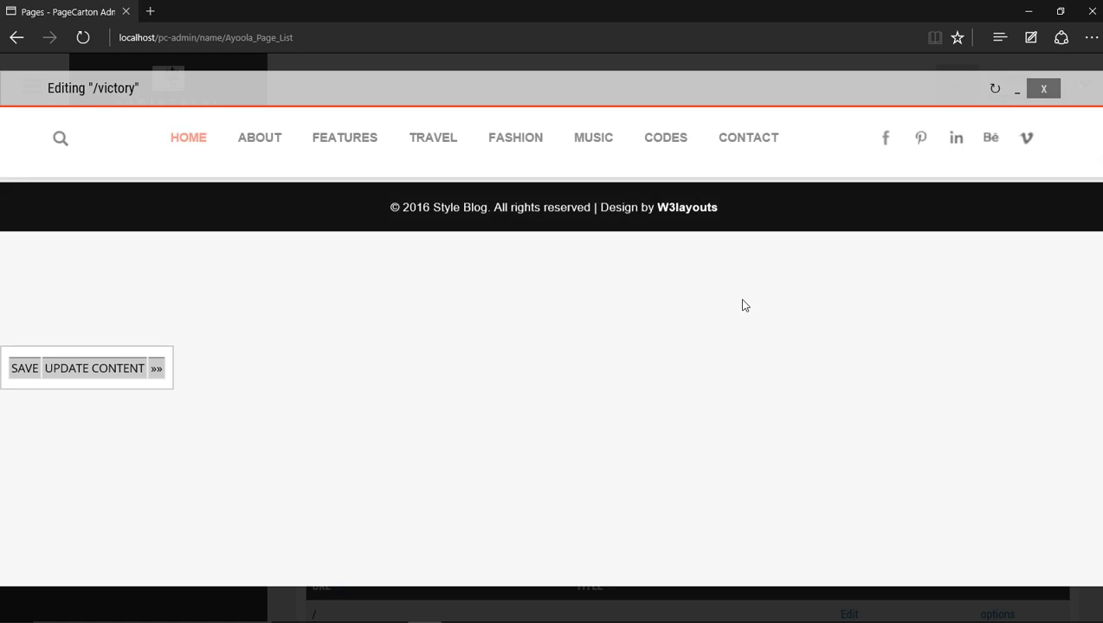
click(26, 376)
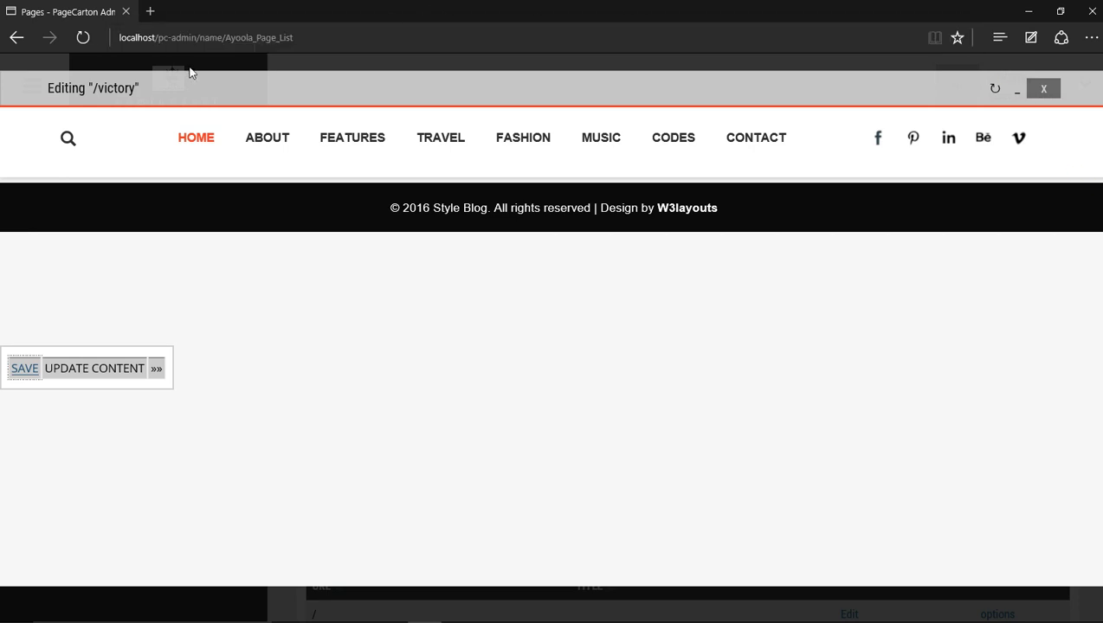
click(149, 11)
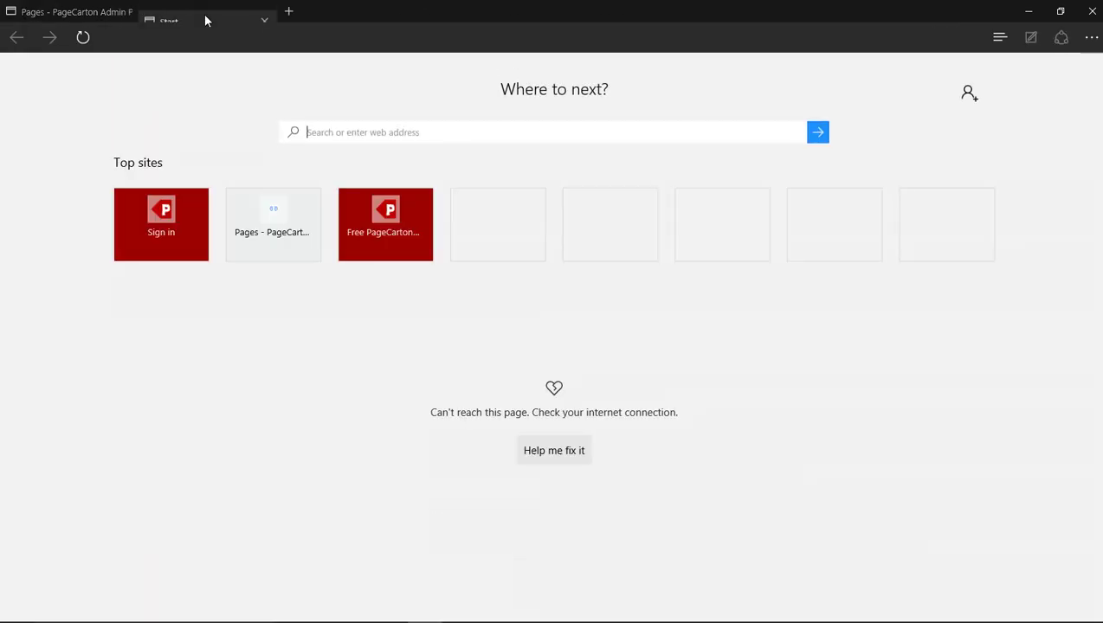
Load localhost in a new Edge tab to check the Vikkkyboy site, then return to the editor.
click(149, 38)
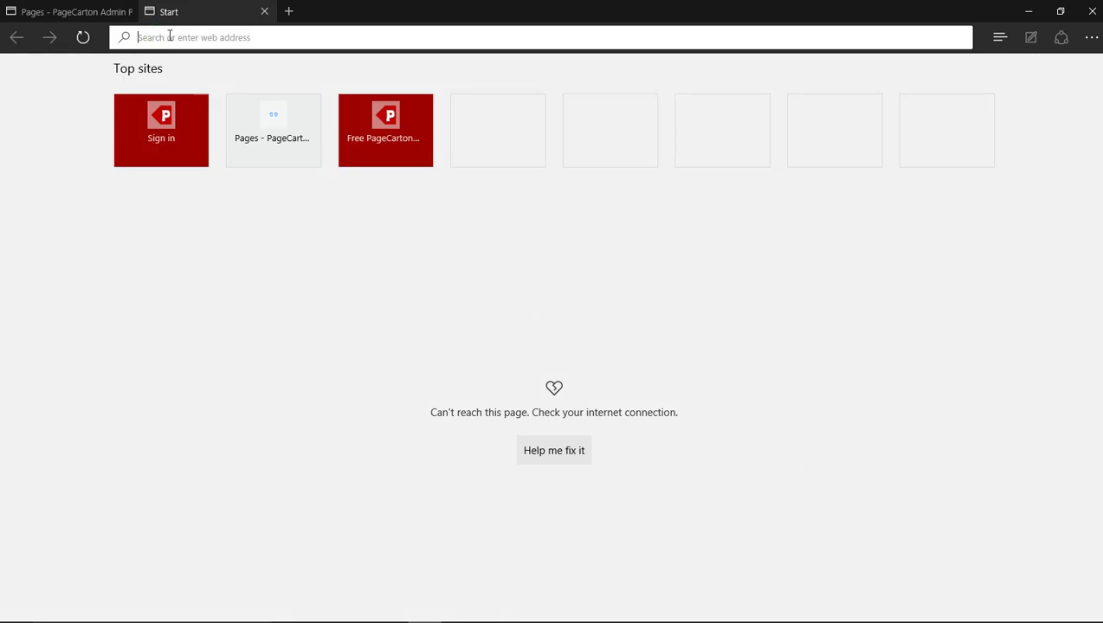
text(localhost)
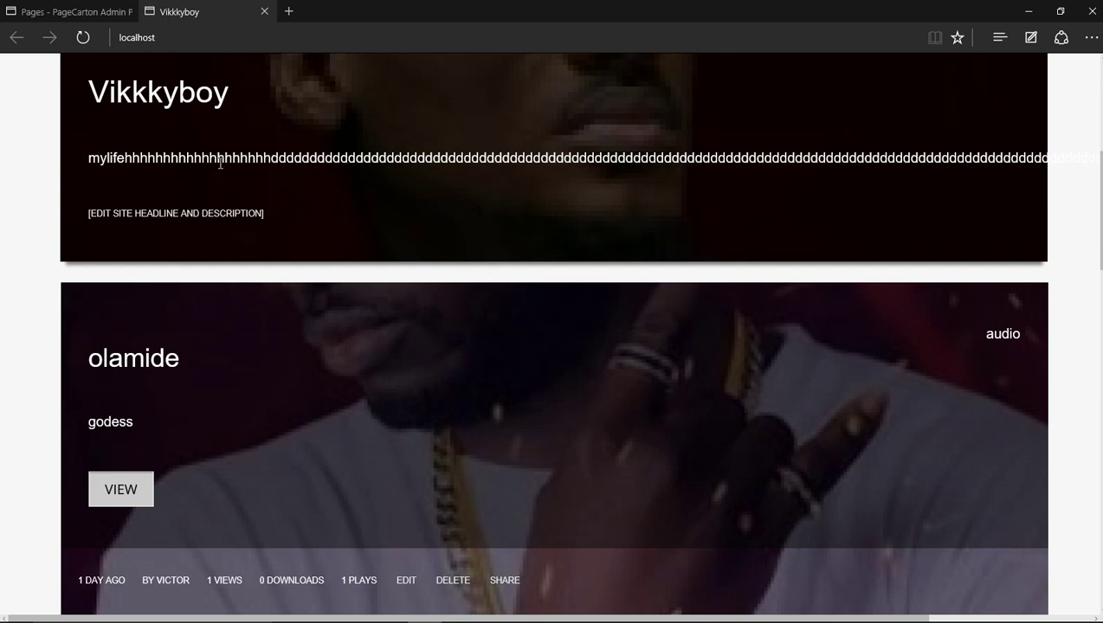
drag(179, 156, 410, 239)
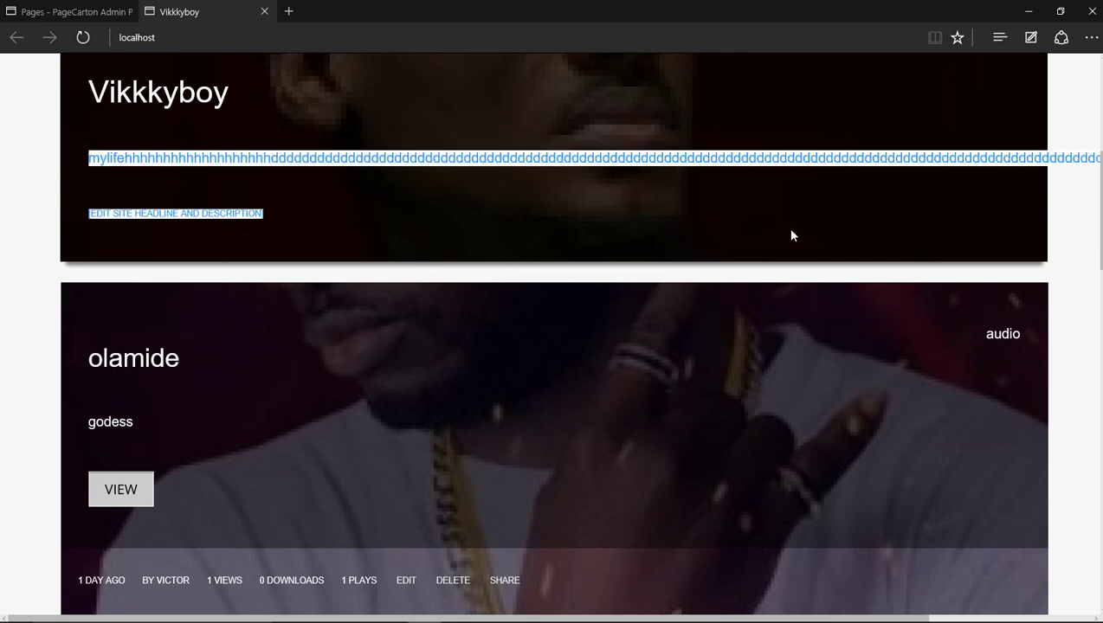
click(69, 12)
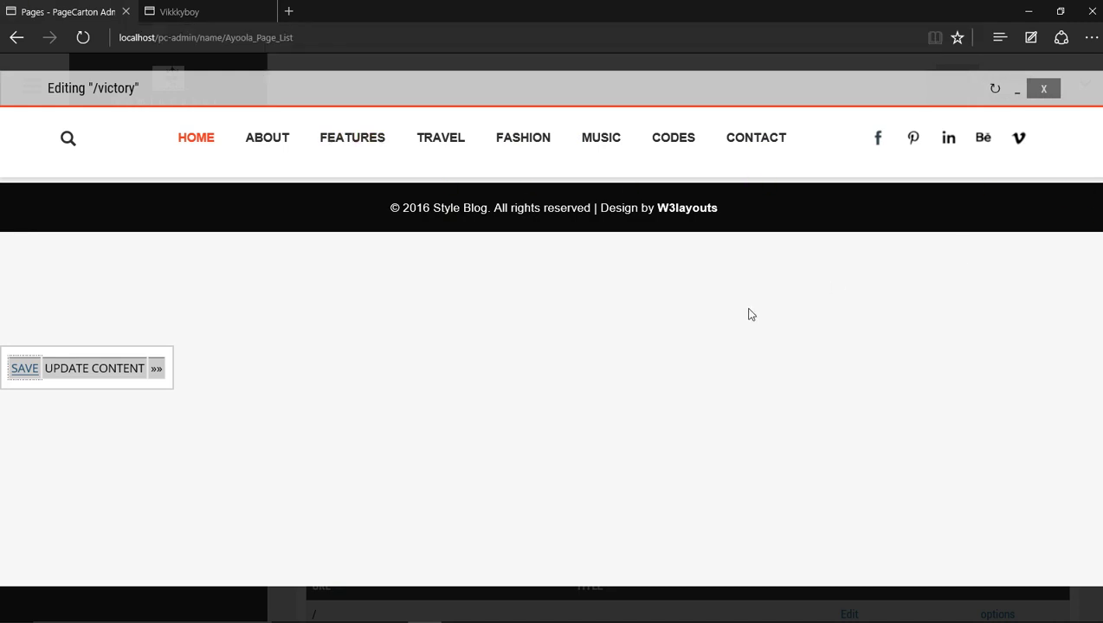
Insert a Page Info widget, move it down a slot, and add a Photo widget to the first empty slot.
click(102, 372)
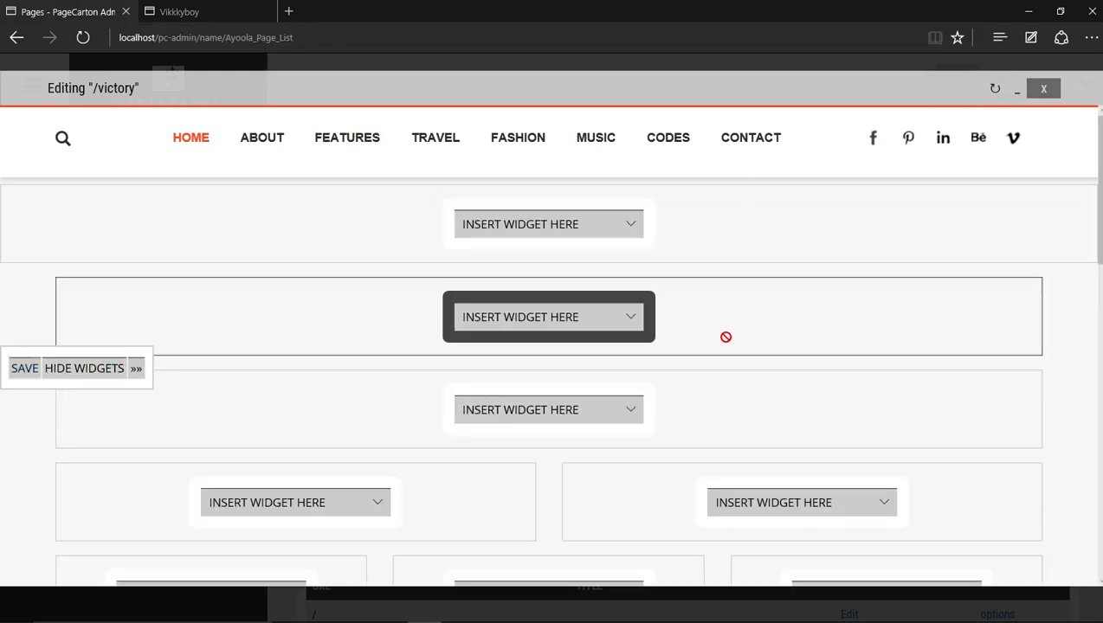
scroll(1082, 257, down, 10)
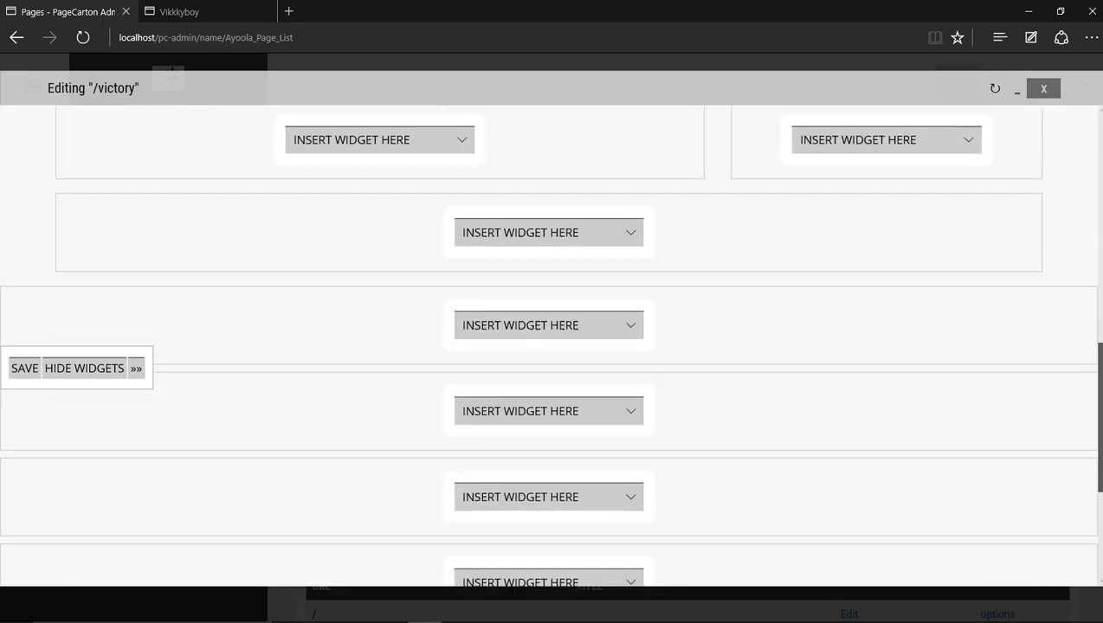
scroll(546, 343, up, 10)
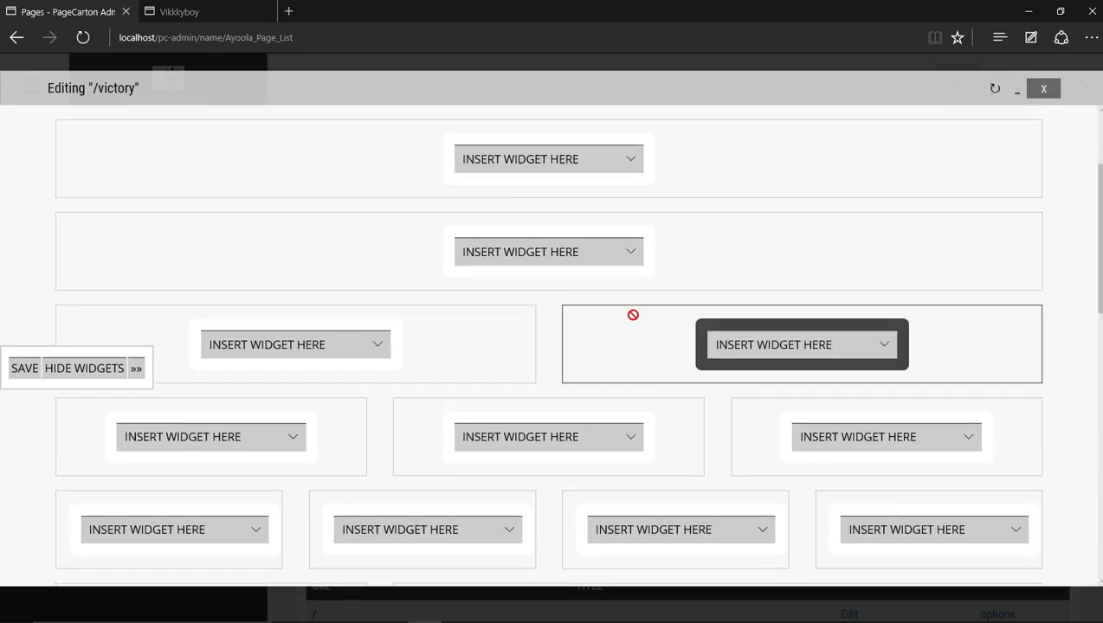
click(266, 338)
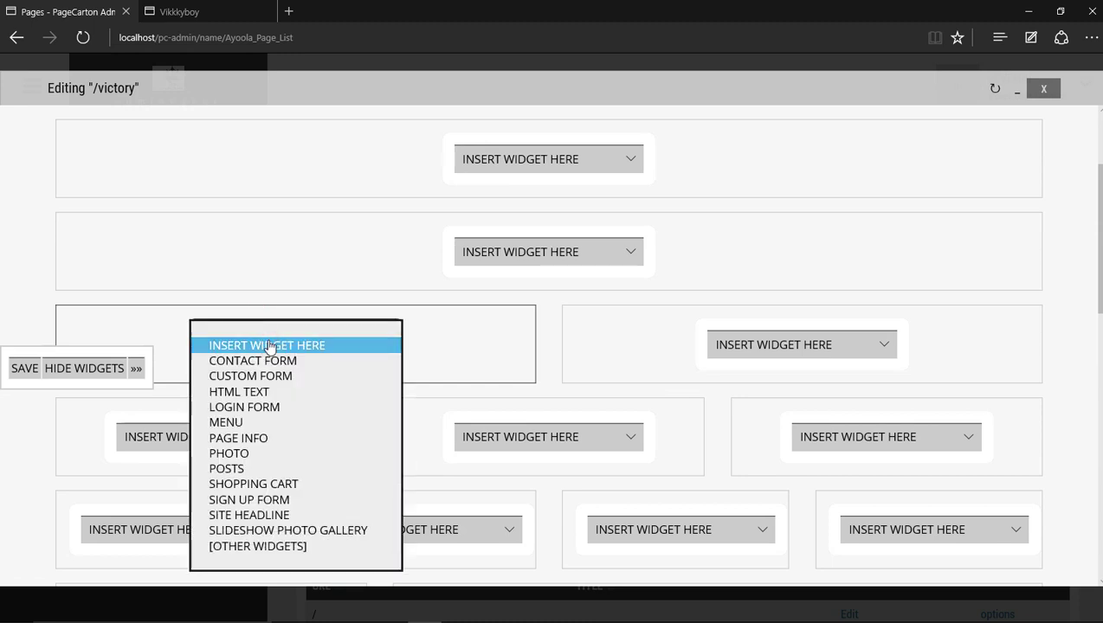
click(278, 441)
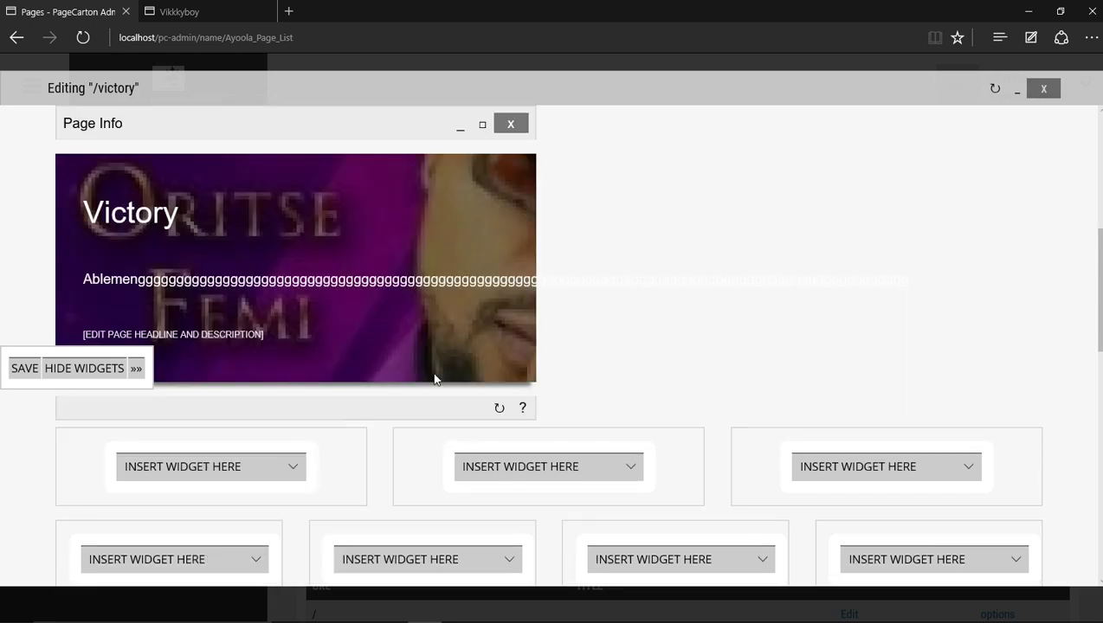
drag(267, 386, 268, 481)
click(268, 474)
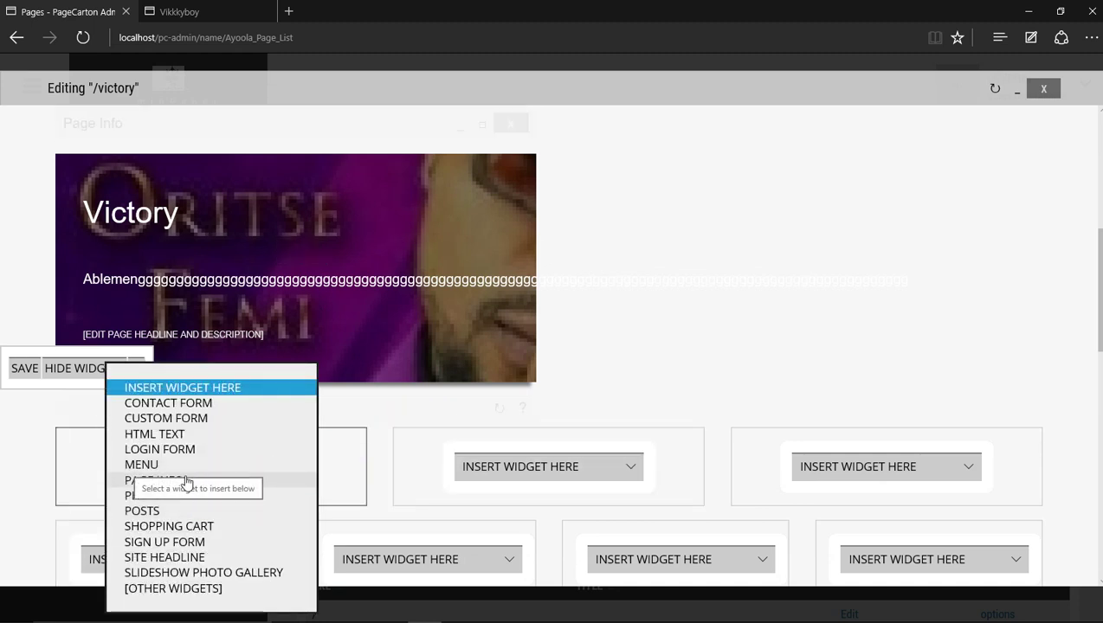
click(127, 496)
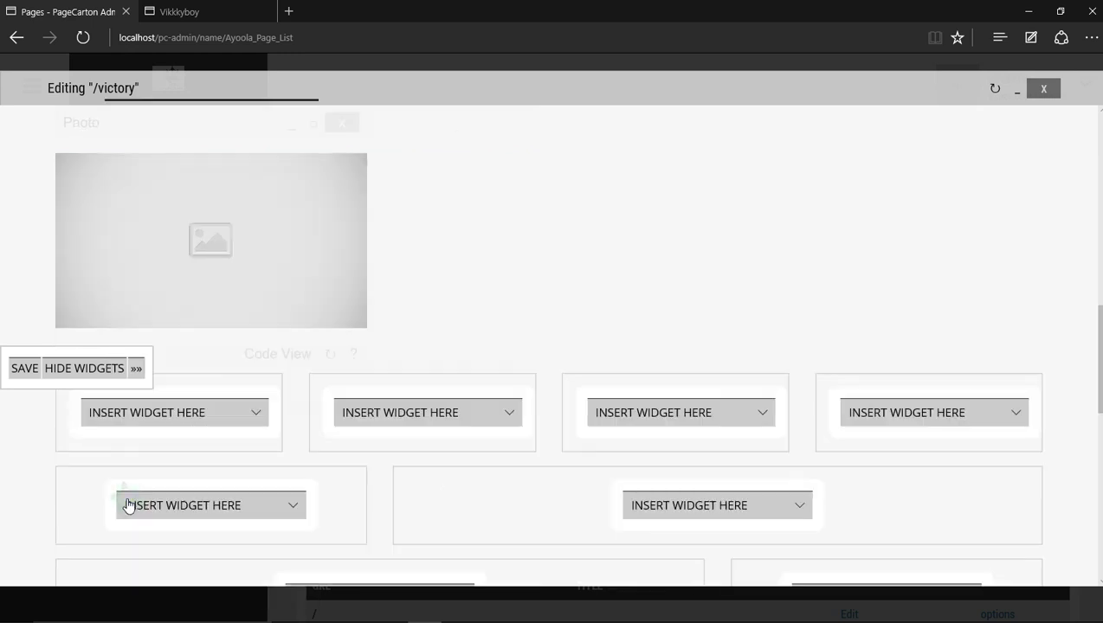
click(229, 232)
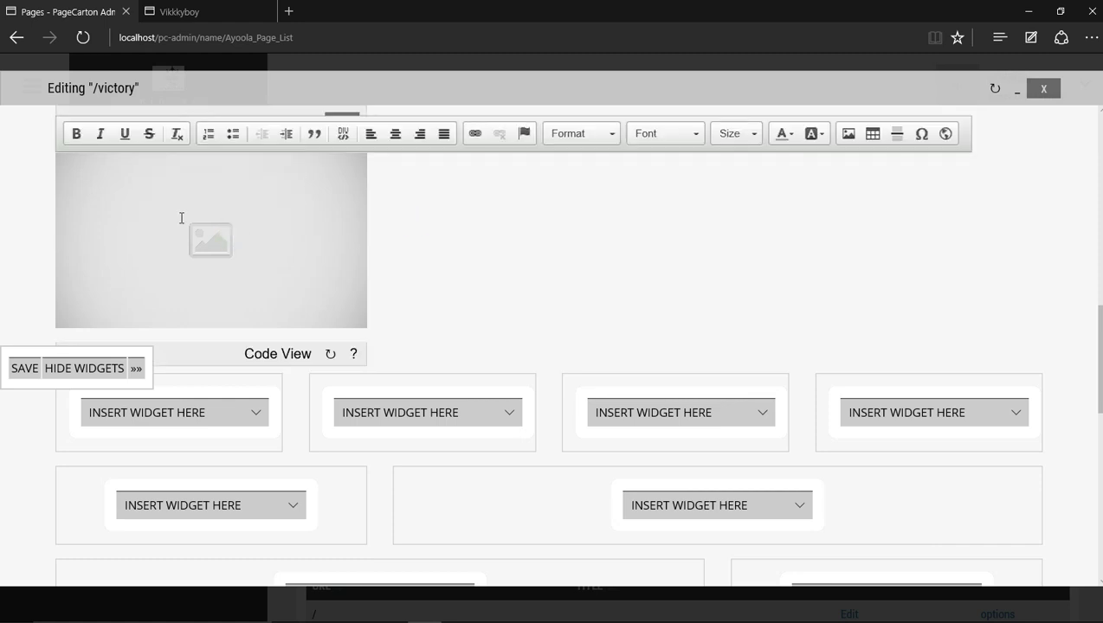
click(849, 135)
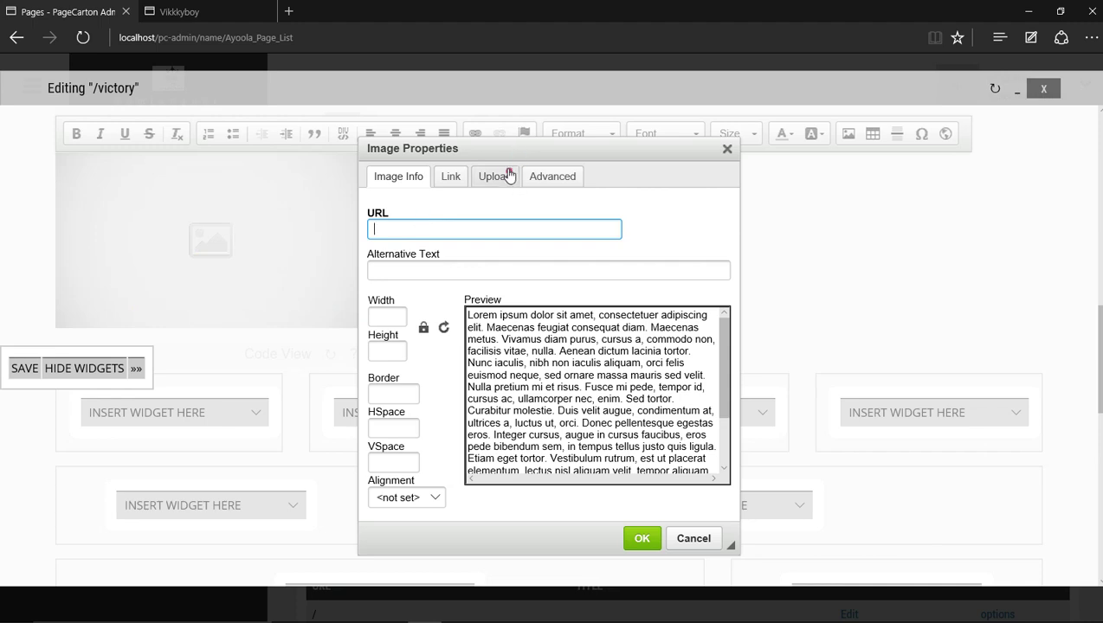
click(507, 176)
click(684, 230)
double_click(316, 122)
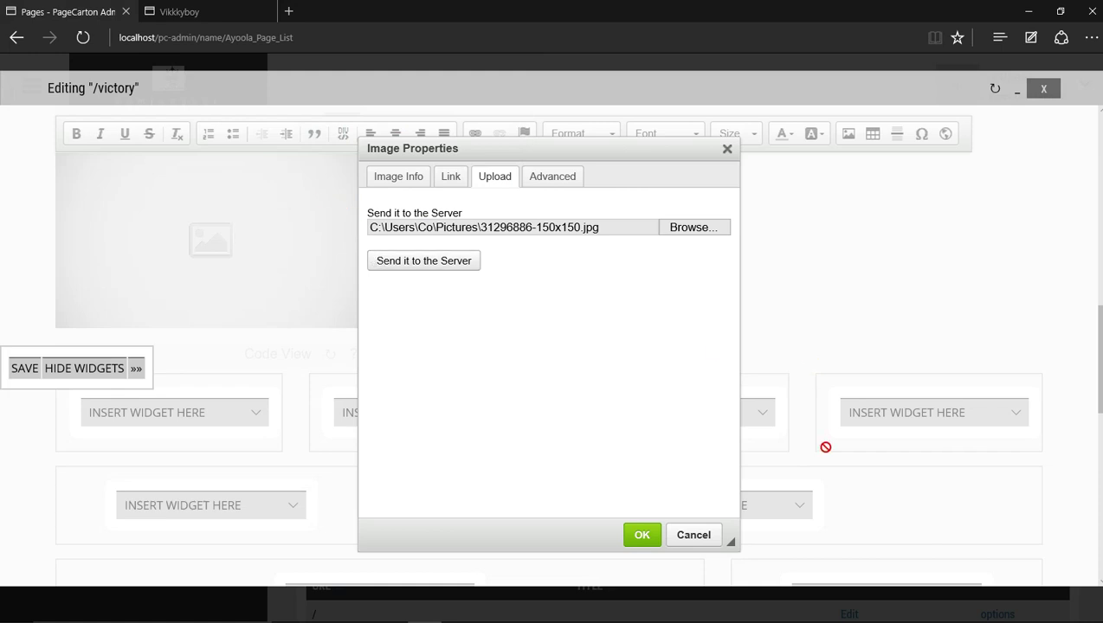
click(433, 269)
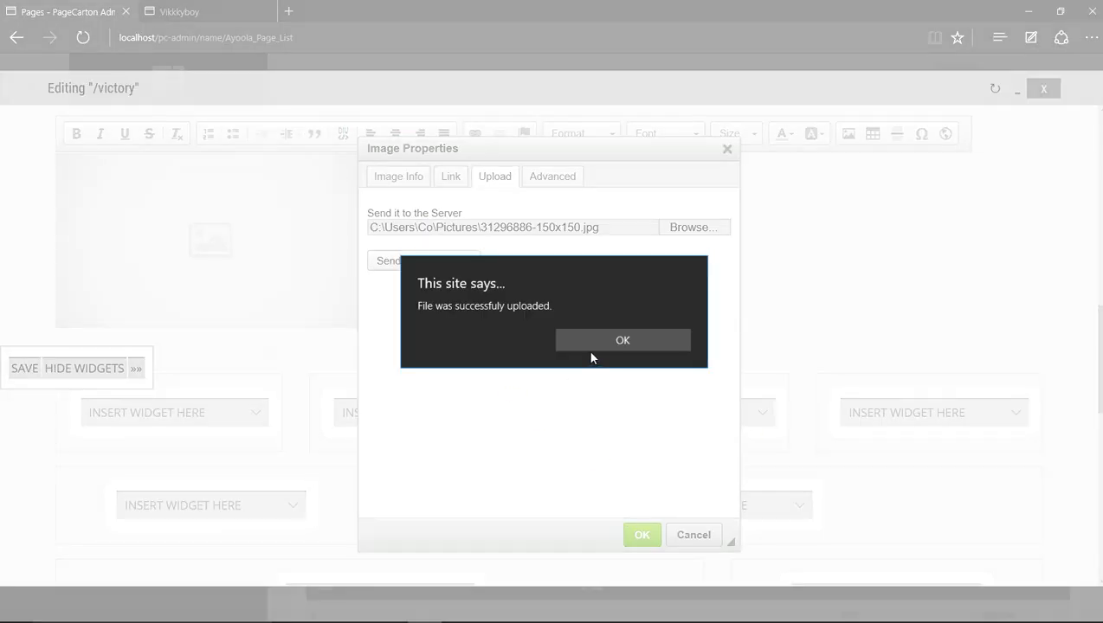
click(590, 341)
click(641, 540)
click(408, 412)
click(245, 209)
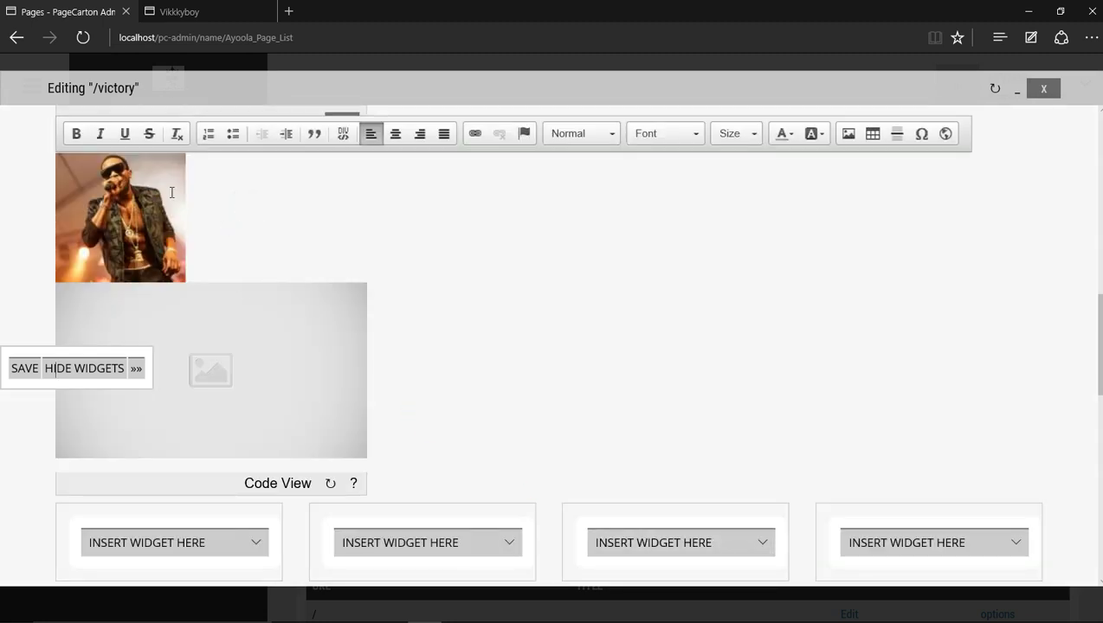
drag(171, 192, 869, 149)
click(511, 190)
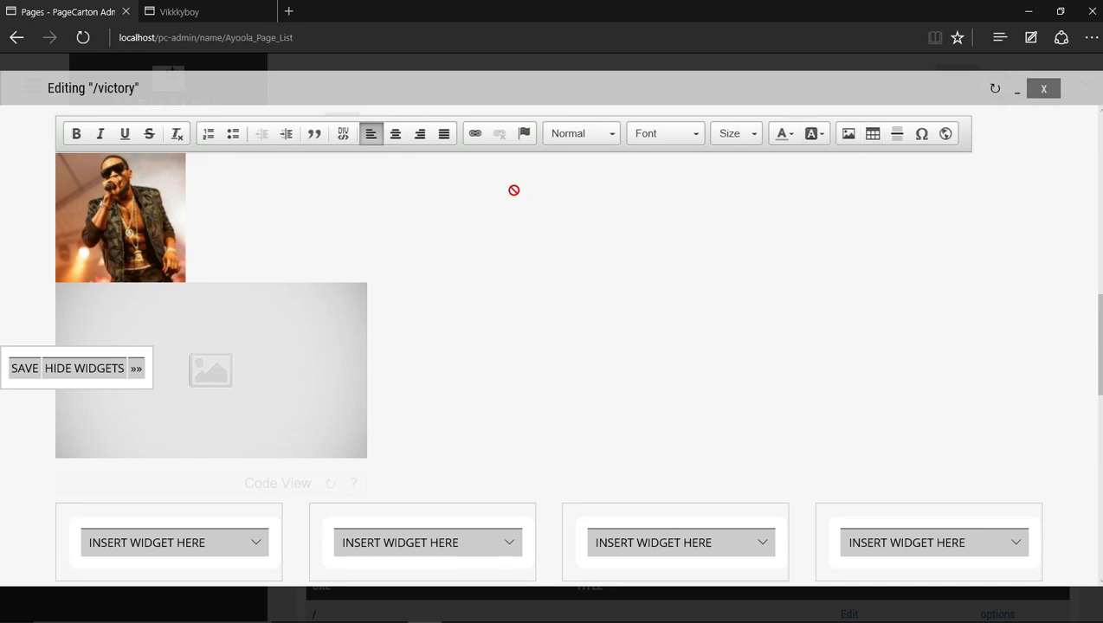
click(214, 325)
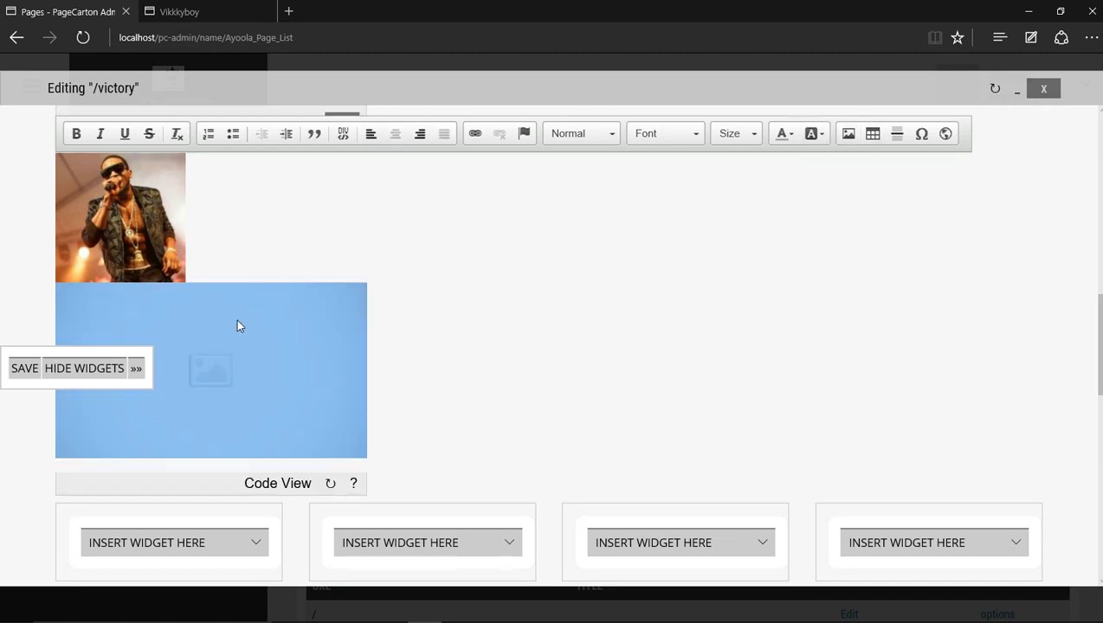
drag(236, 318, 236, 319)
double_click(236, 320)
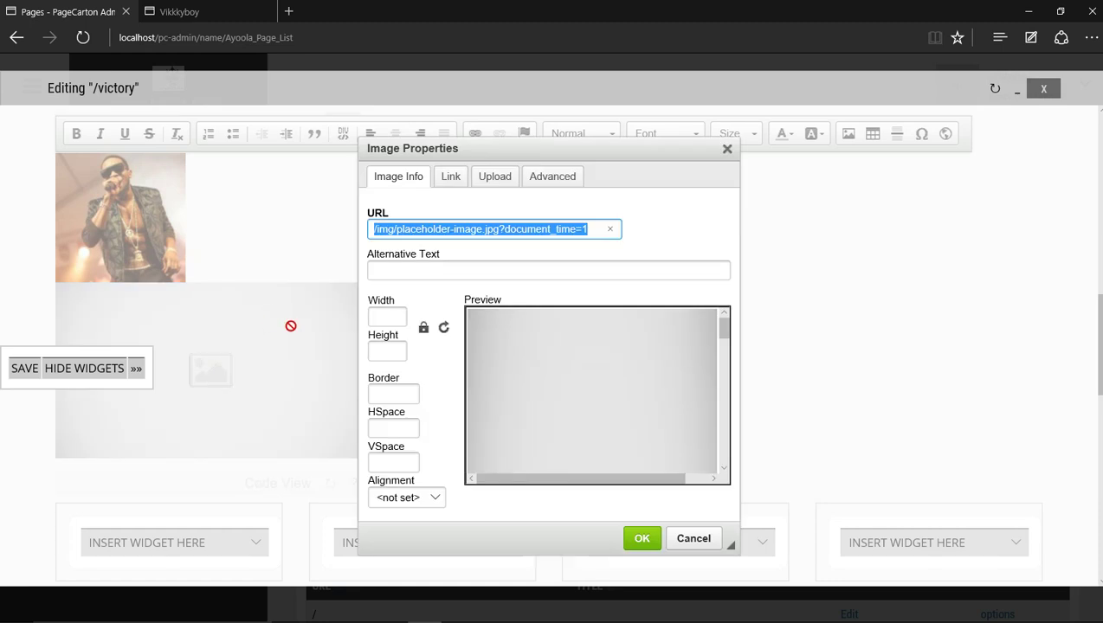
click(494, 180)
click(680, 227)
double_click(389, 139)
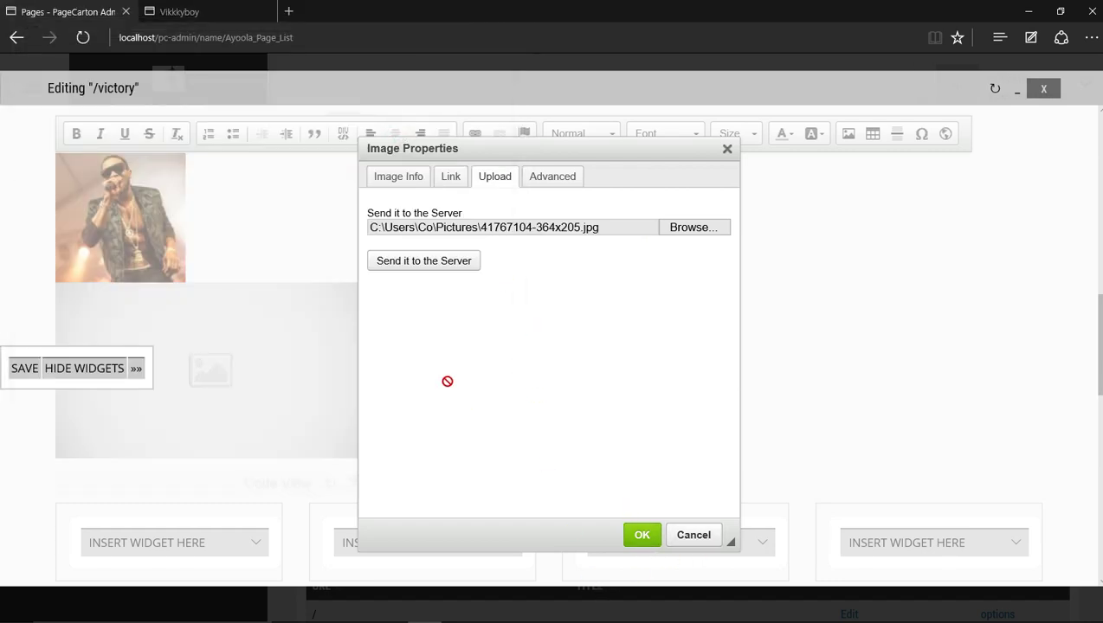
click(422, 266)
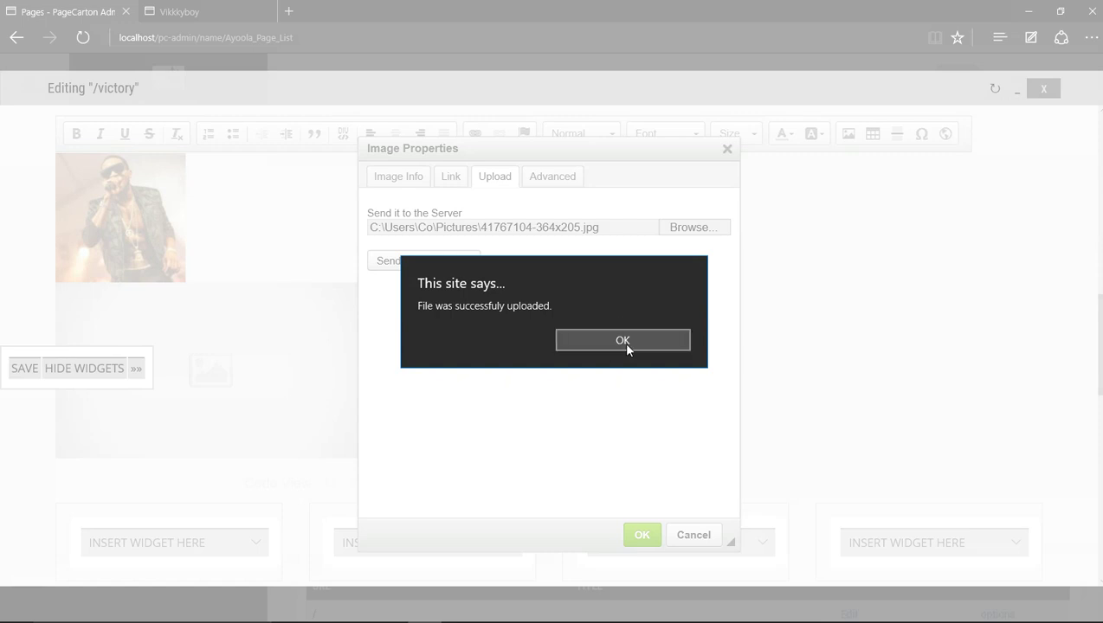
click(624, 340)
click(640, 539)
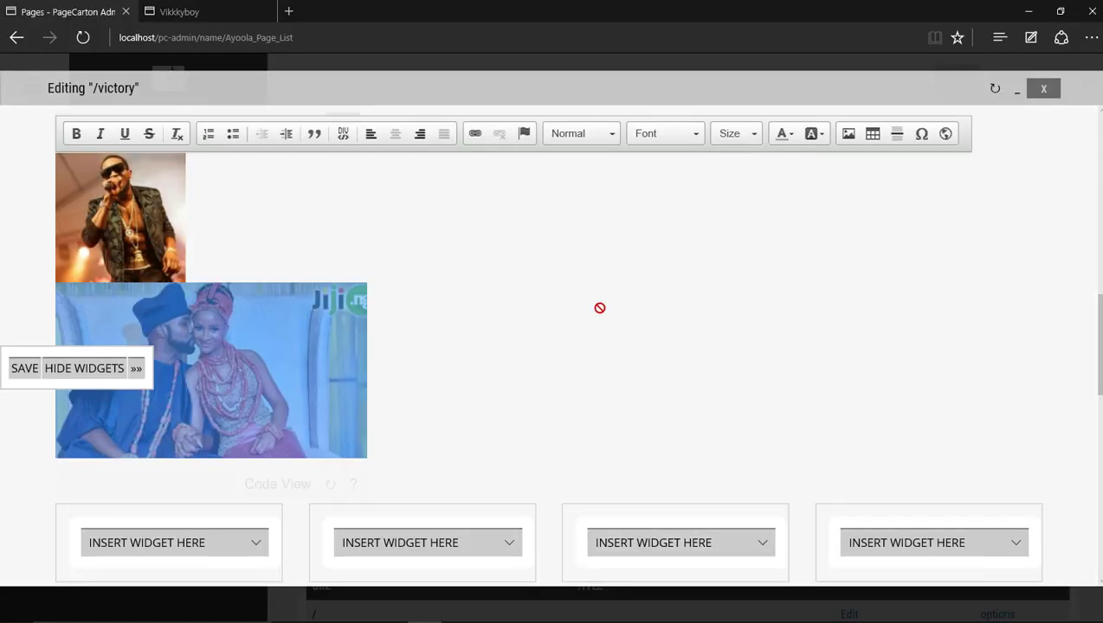
Reposition the two-picture Photo widget and open the widget list for the empty slot above it.
triple_click(271, 227)
drag(301, 248, 56, 368)
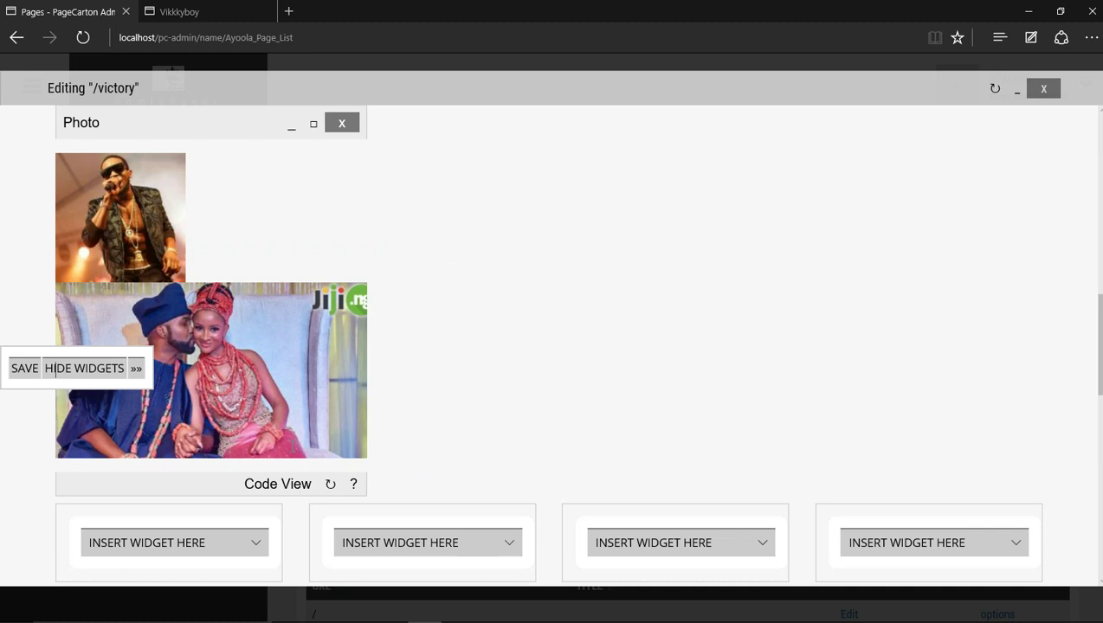
drag(353, 159, 303, 271)
scroll(710, 312, up, 1)
click(239, 154)
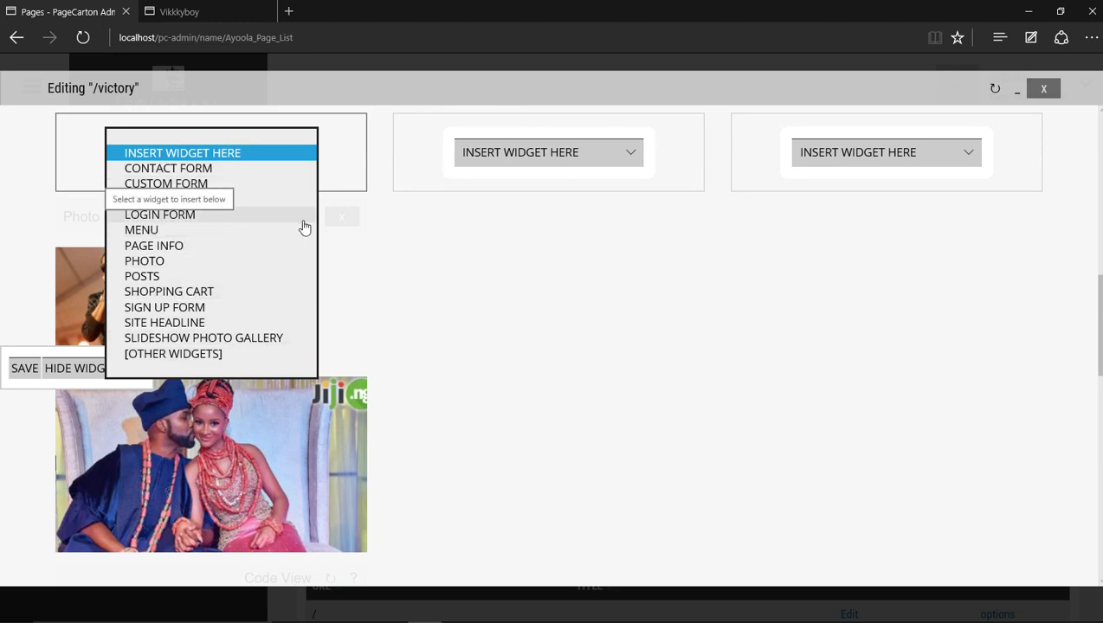
Insert a Posts widget showing 5 Article-type posts and move it to another slot.
click(215, 277)
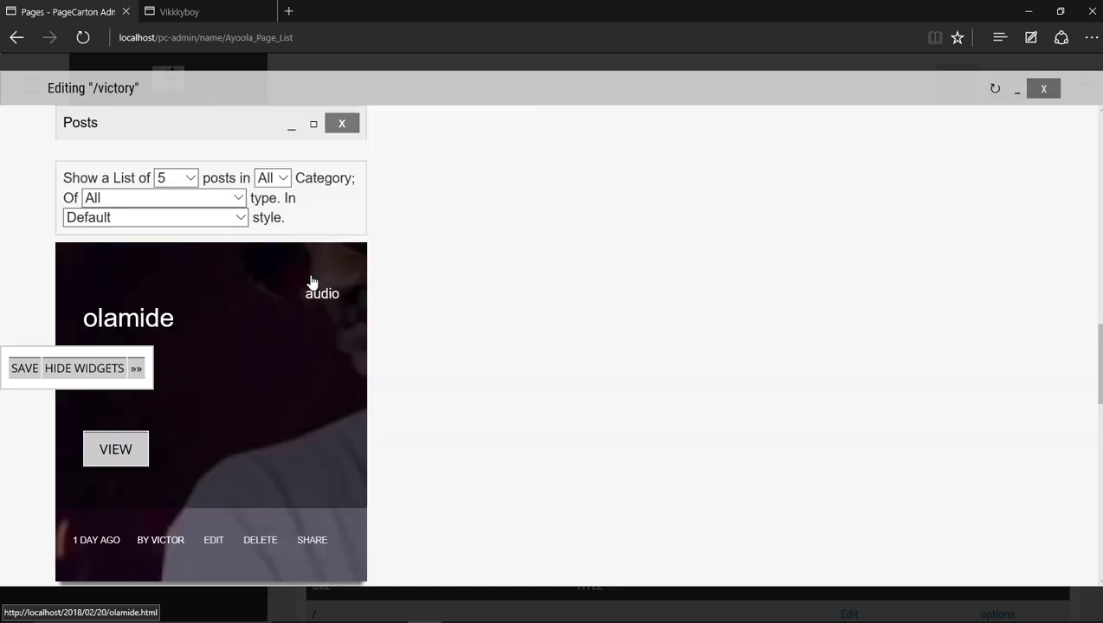
drag(312, 282, 1060, 155)
drag(622, 154, 514, 179)
click(276, 180)
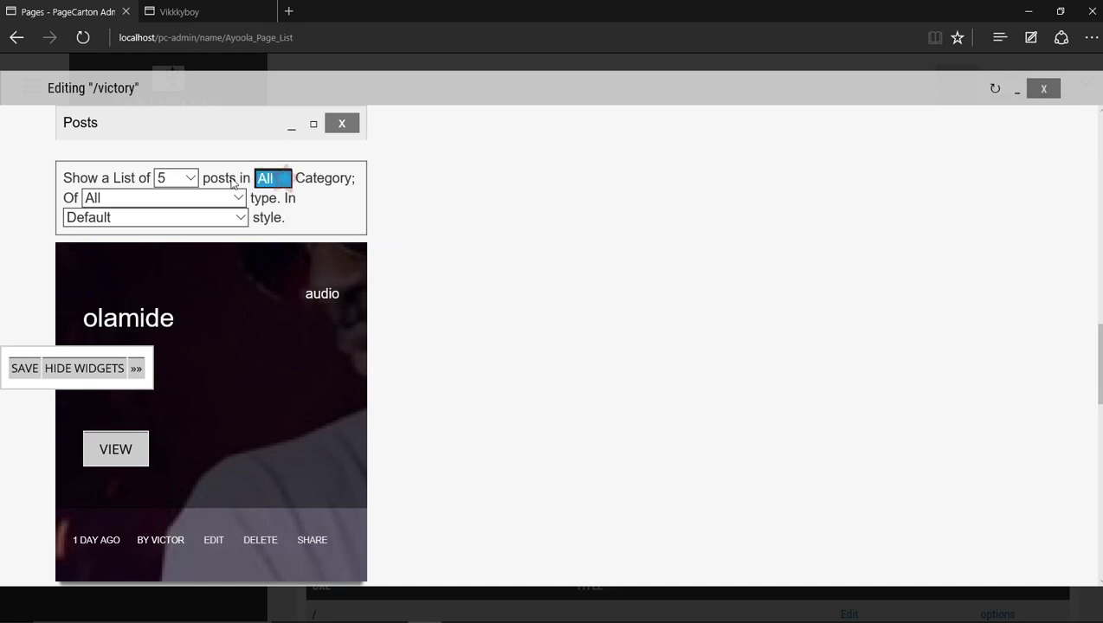
click(180, 180)
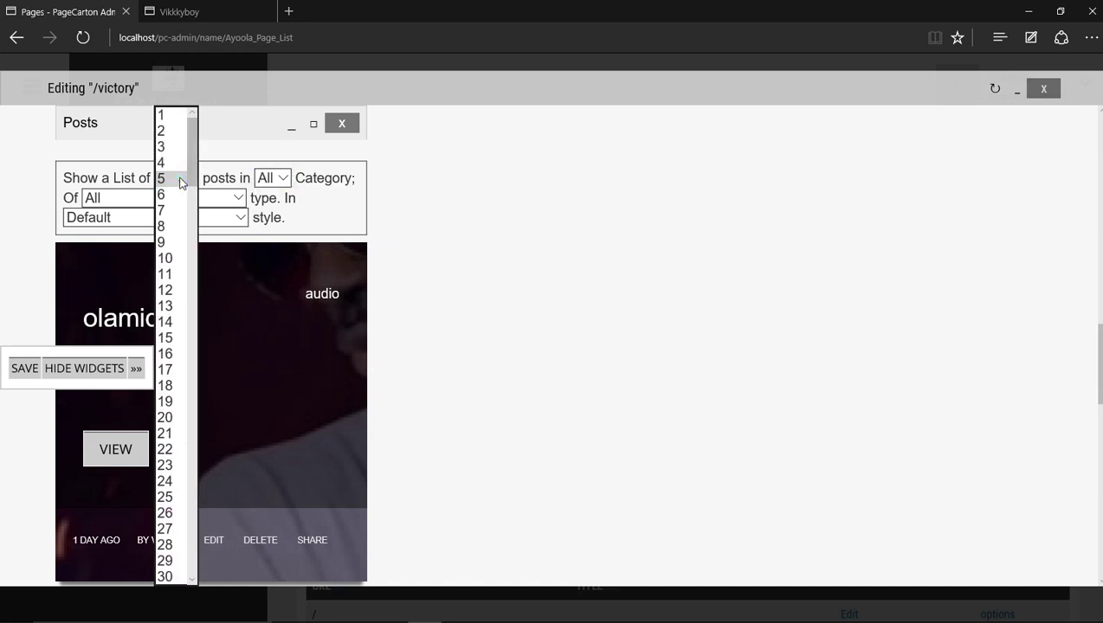
click(180, 179)
click(180, 205)
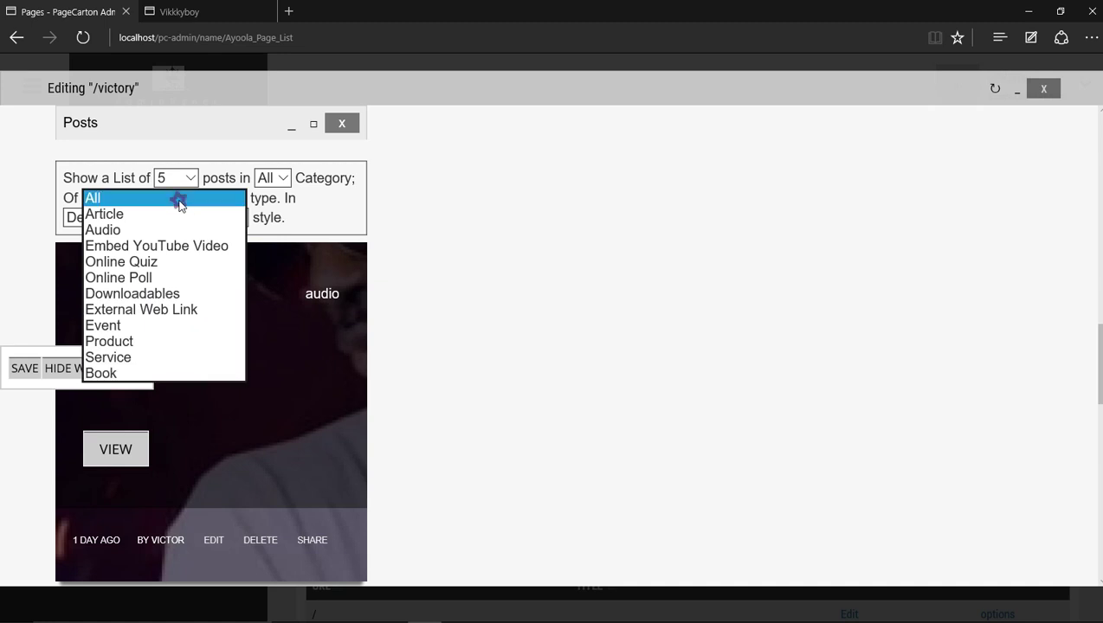
click(180, 204)
click(181, 204)
click(182, 215)
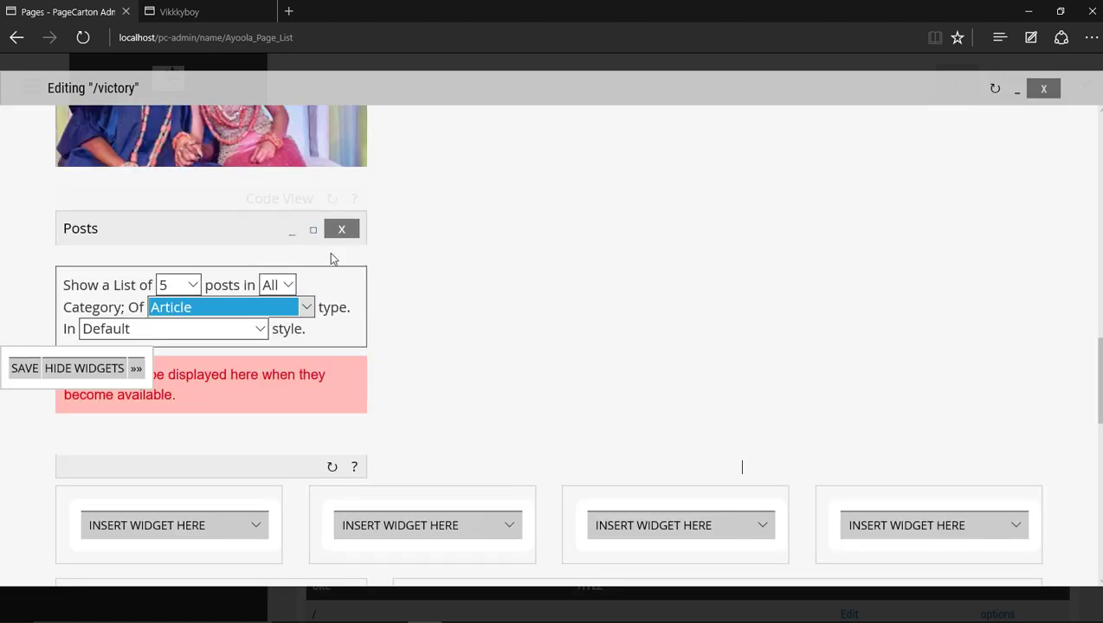
drag(329, 252, 426, 355)
scroll(1099, 364, down, 4)
click(426, 358)
drag(317, 422, 398, 606)
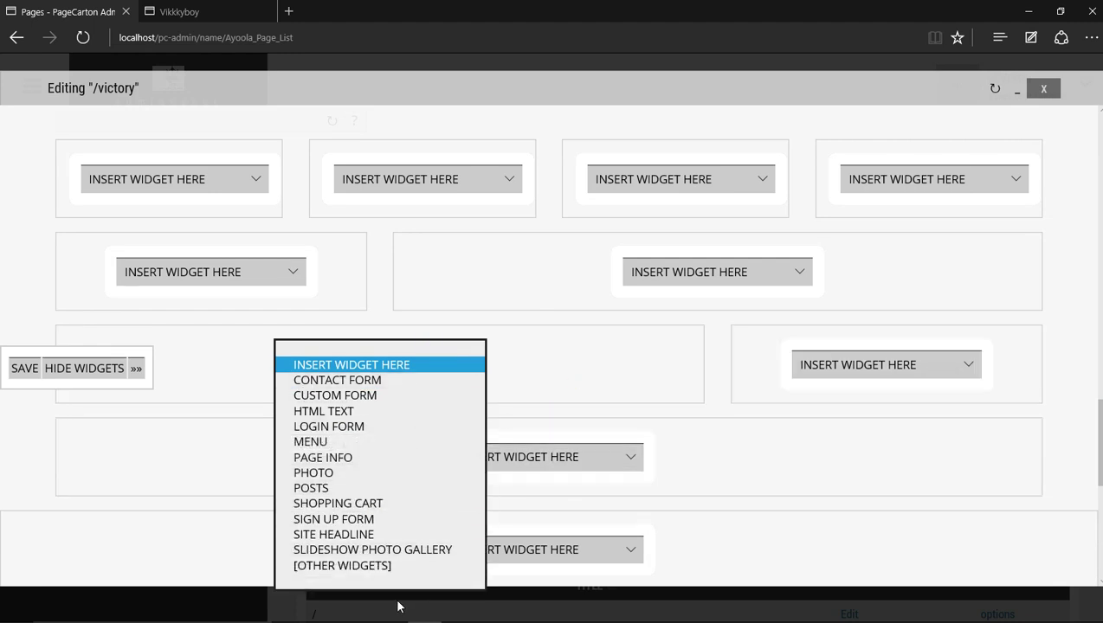
click(384, 551)
drag(386, 559, 424, 276)
click(474, 379)
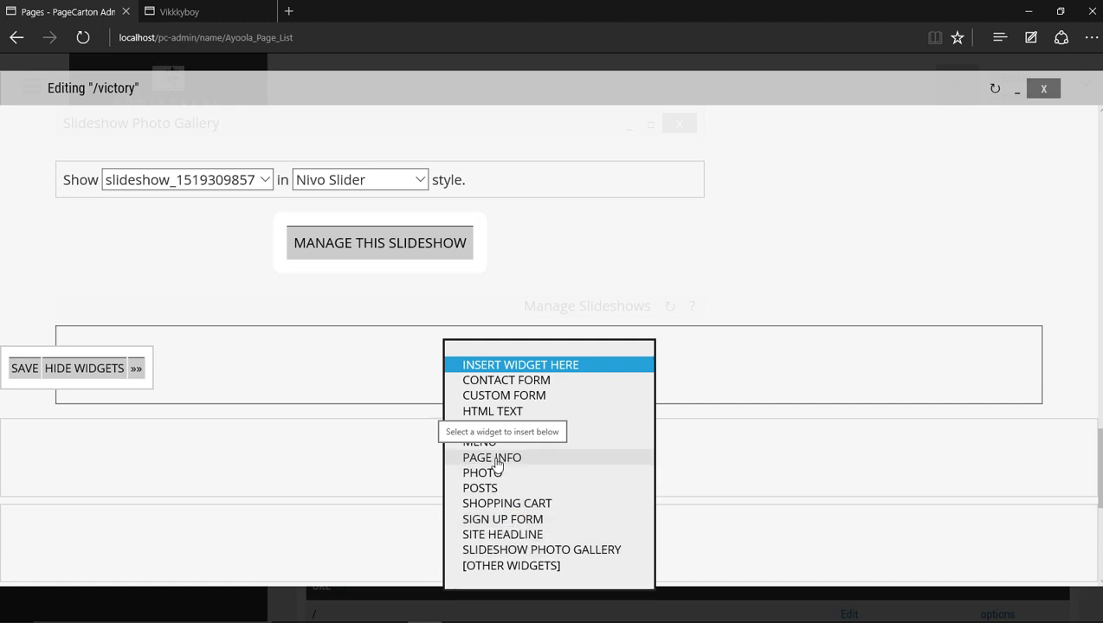
Insert an HTML Text widget and replace its Lorem Ipsum body paragraph with iamvic.
click(495, 413)
drag(250, 229, 716, 257)
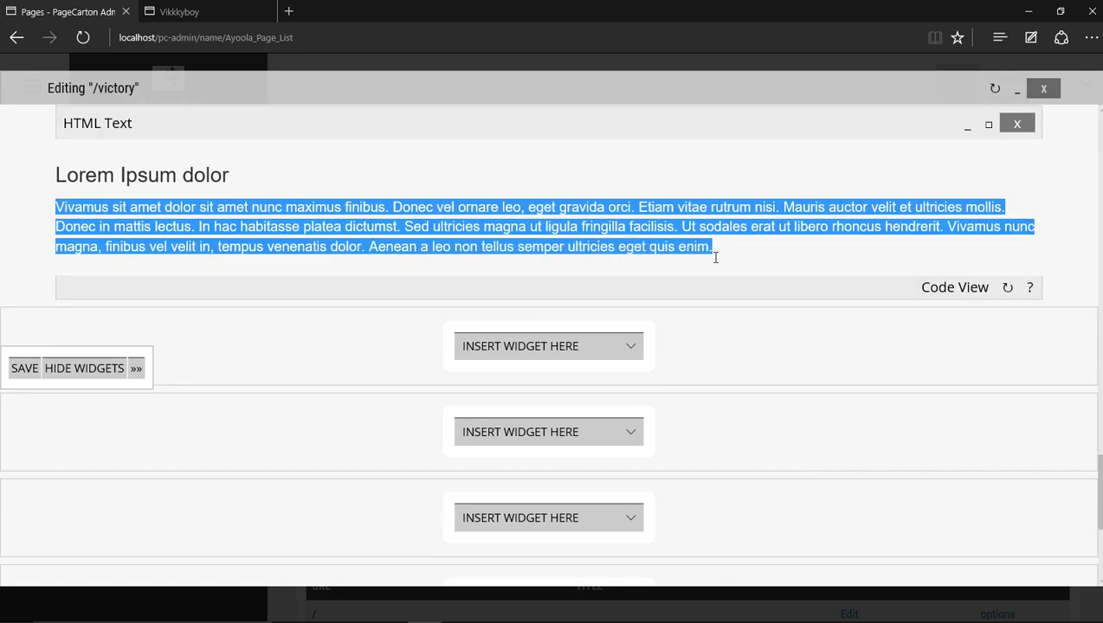
key(BackSpace)
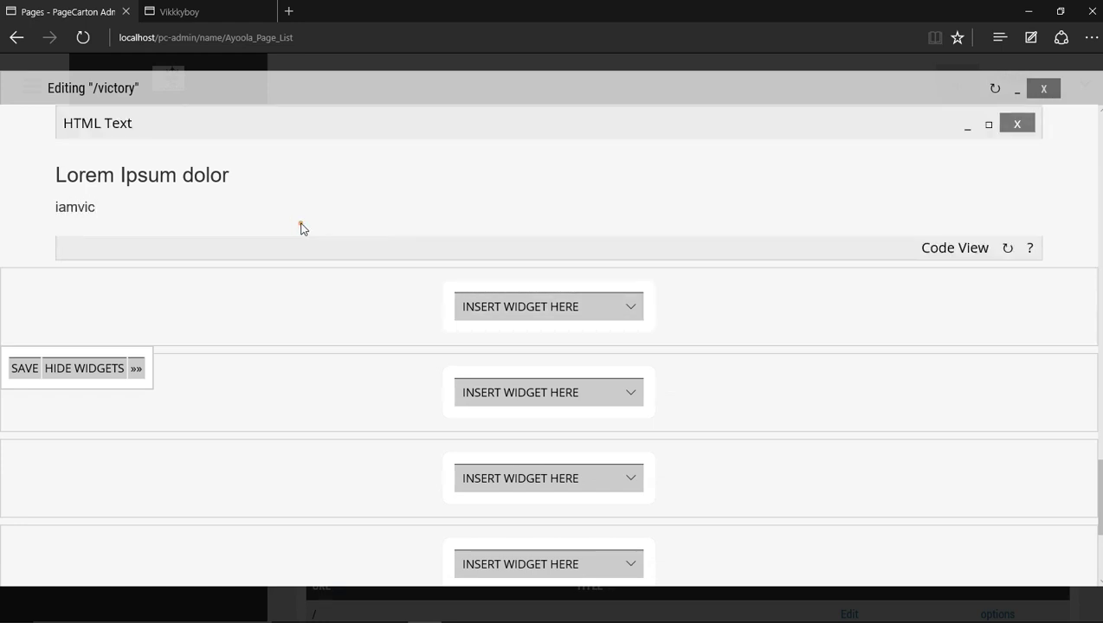
click(257, 207)
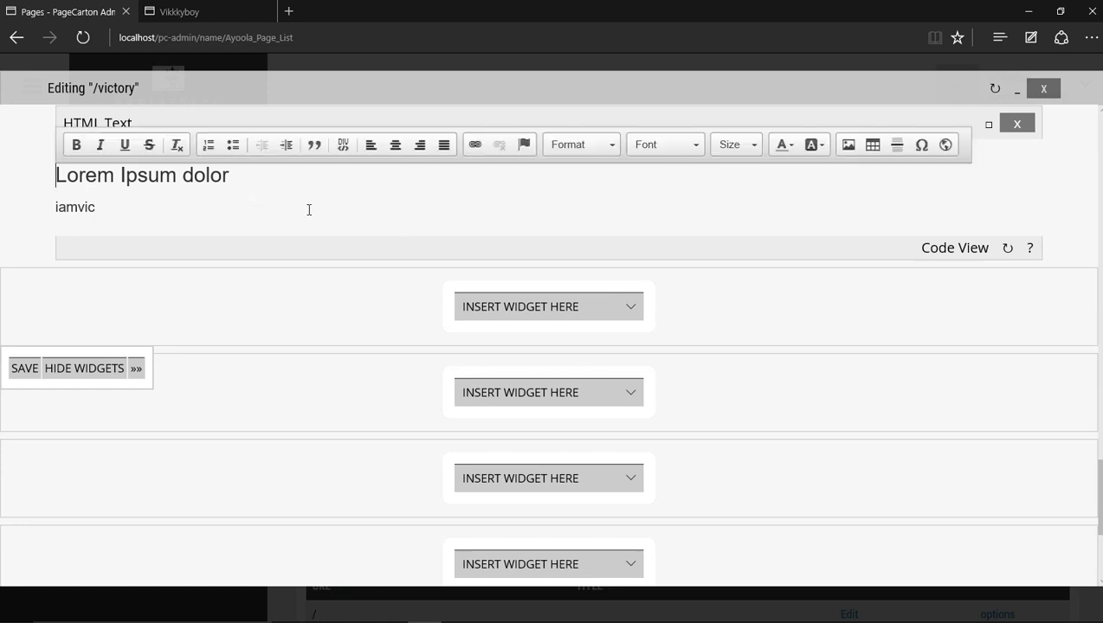
Enlarge the iamvic text to font size 72.
click(307, 208)
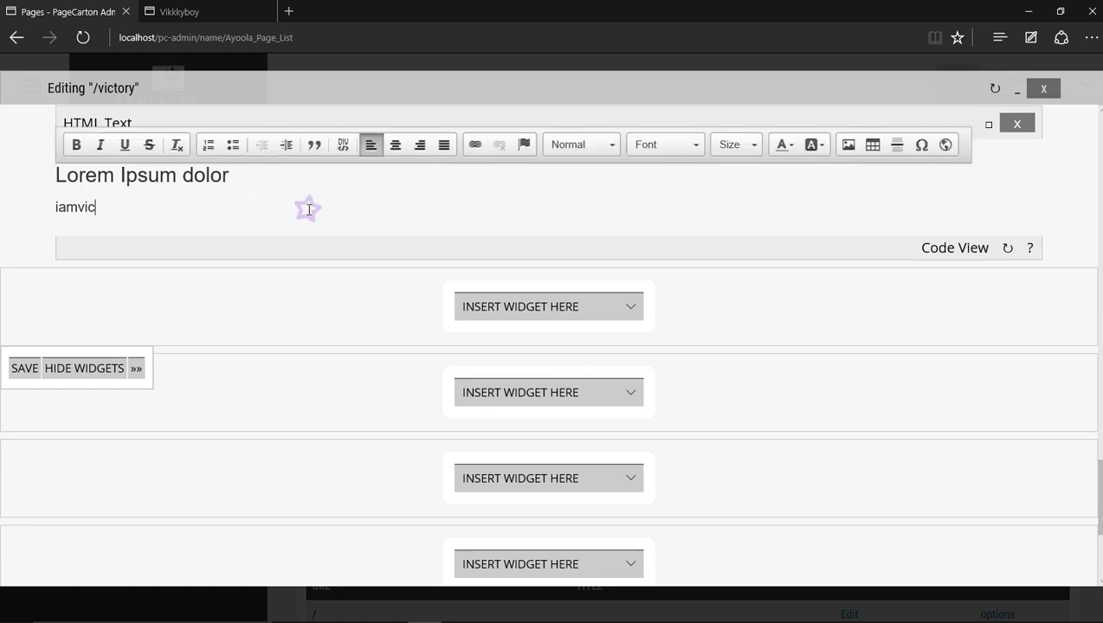
click(732, 149)
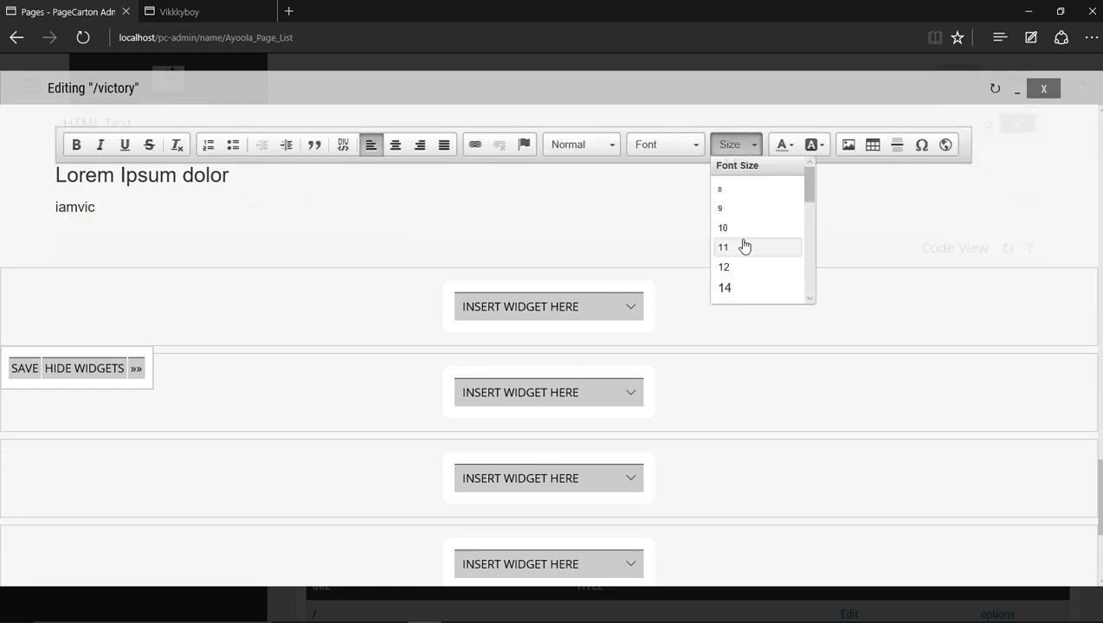
drag(812, 195, 801, 300)
click(773, 276)
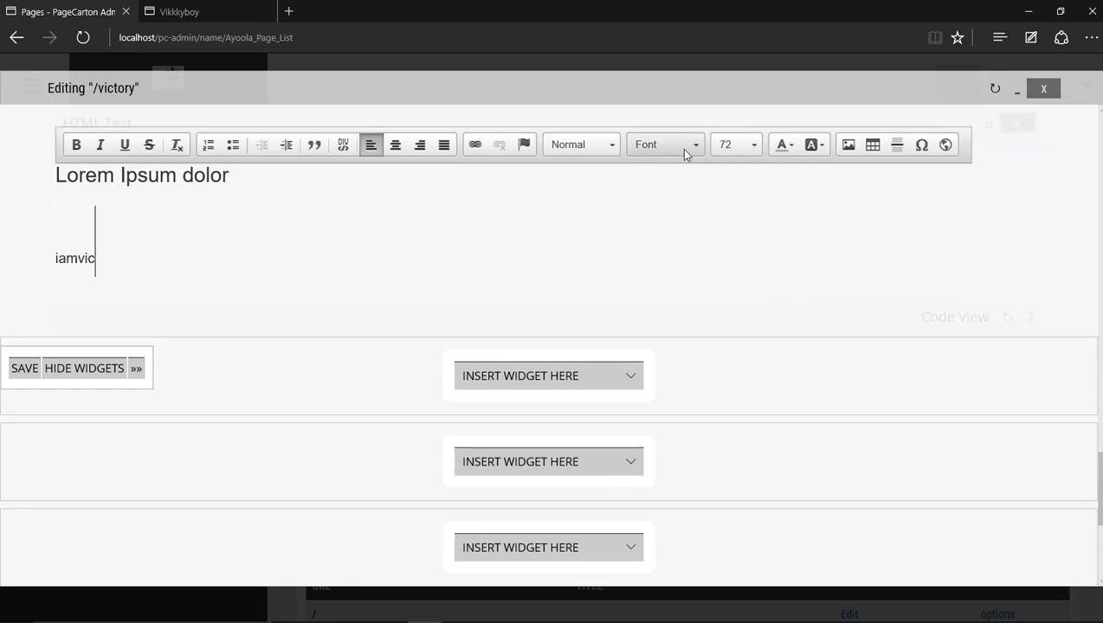
drag(110, 257, 19, 258)
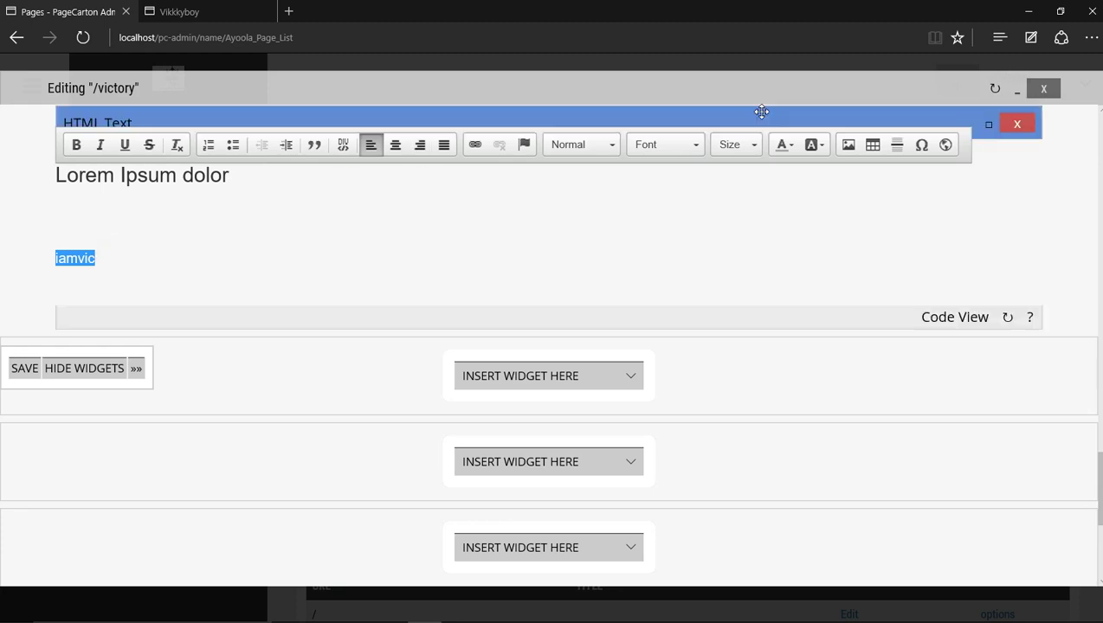
click(730, 147)
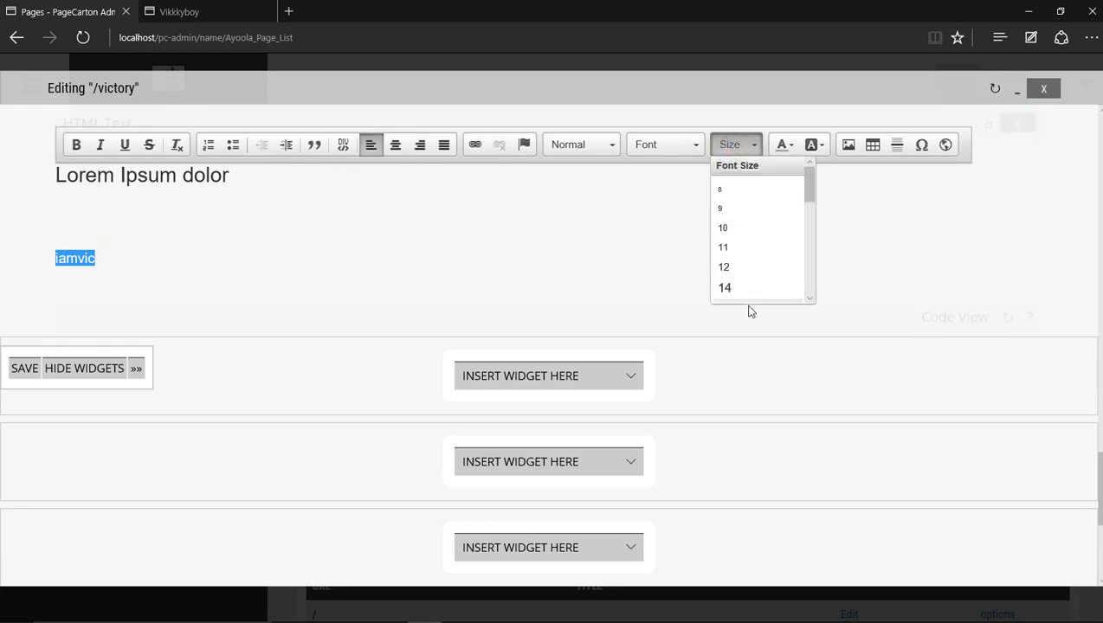
drag(805, 194, 807, 284)
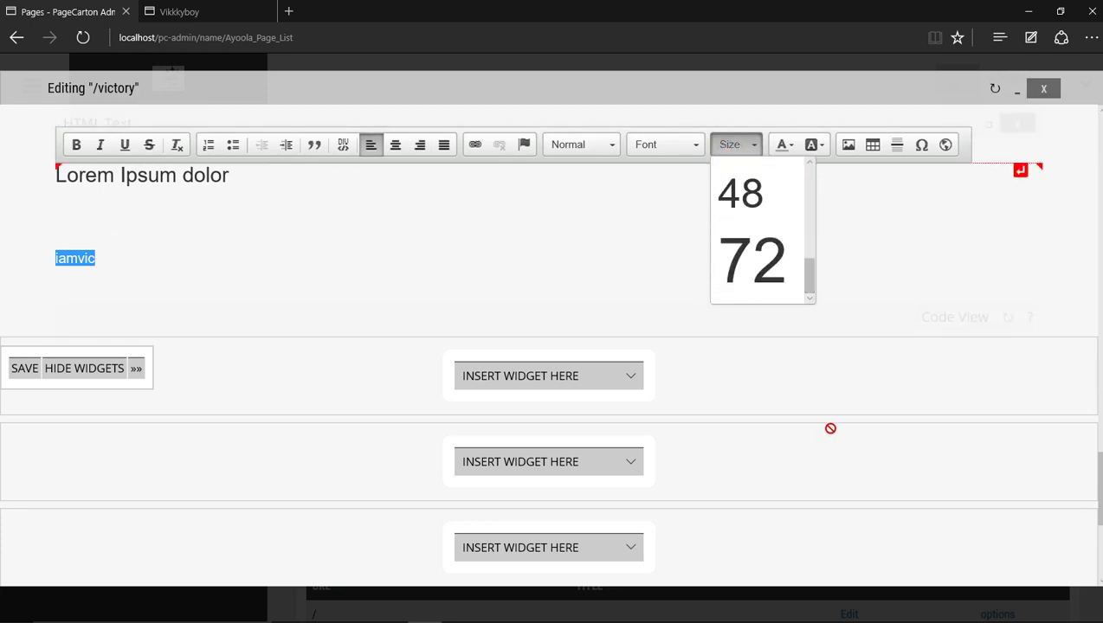
click(747, 251)
click(529, 216)
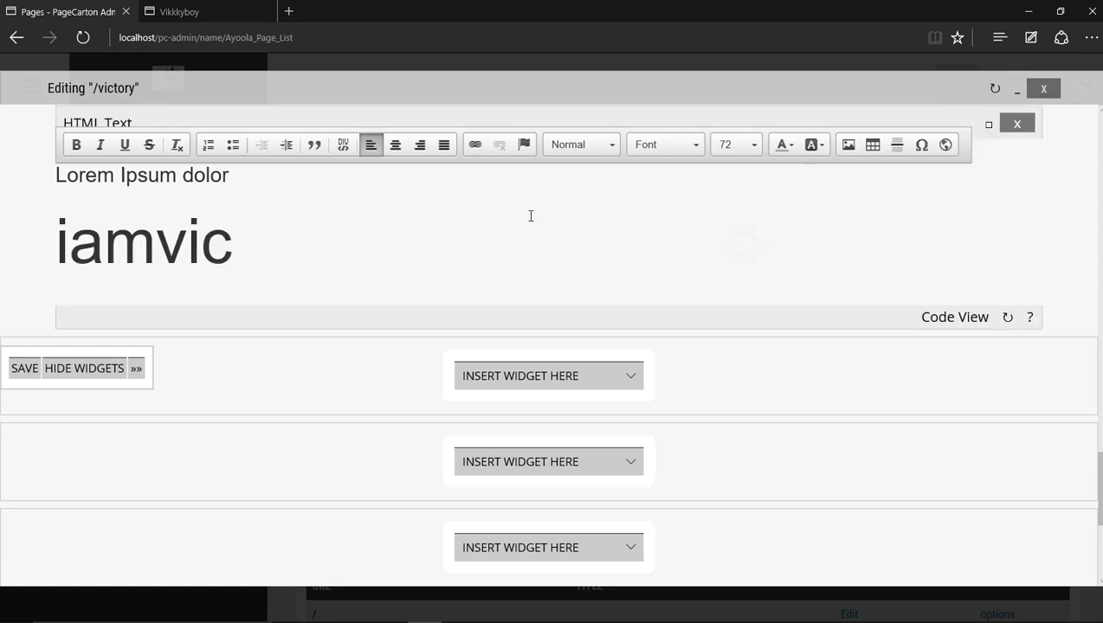
Try Courier New, then set iamvic to Trebuchet MS.
click(658, 146)
click(672, 240)
drag(262, 252, 2, 253)
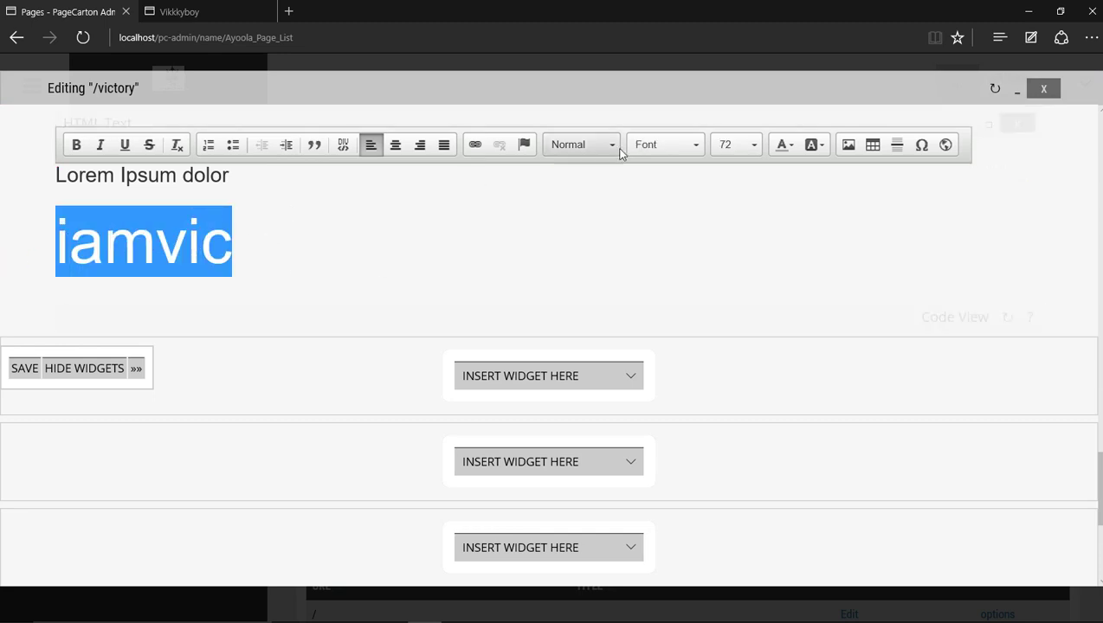
click(660, 138)
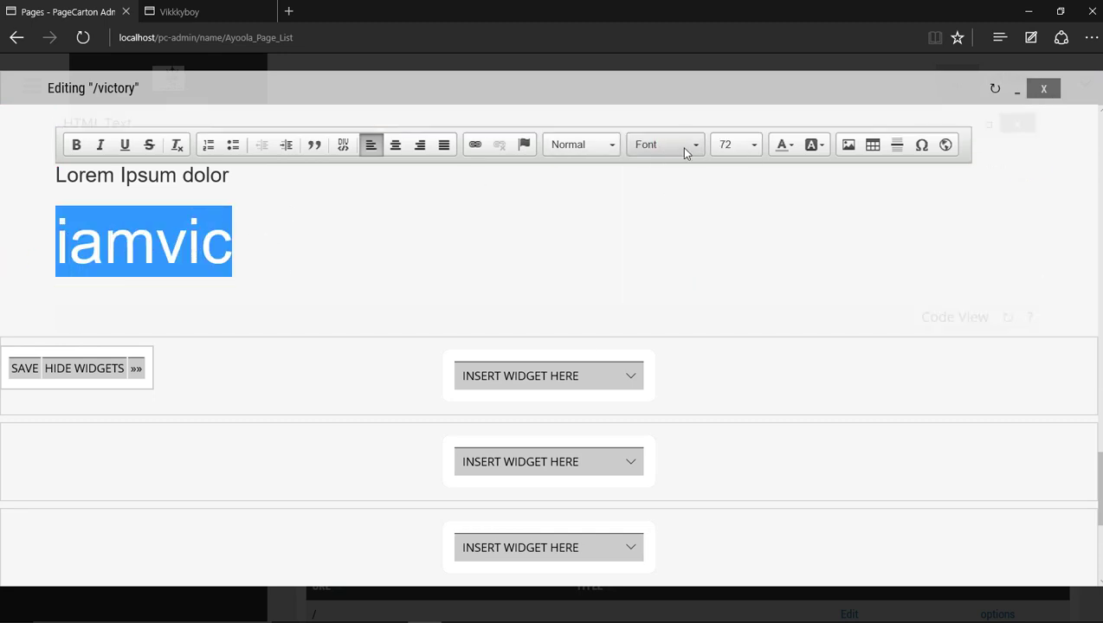
click(681, 146)
drag(750, 203, 768, 364)
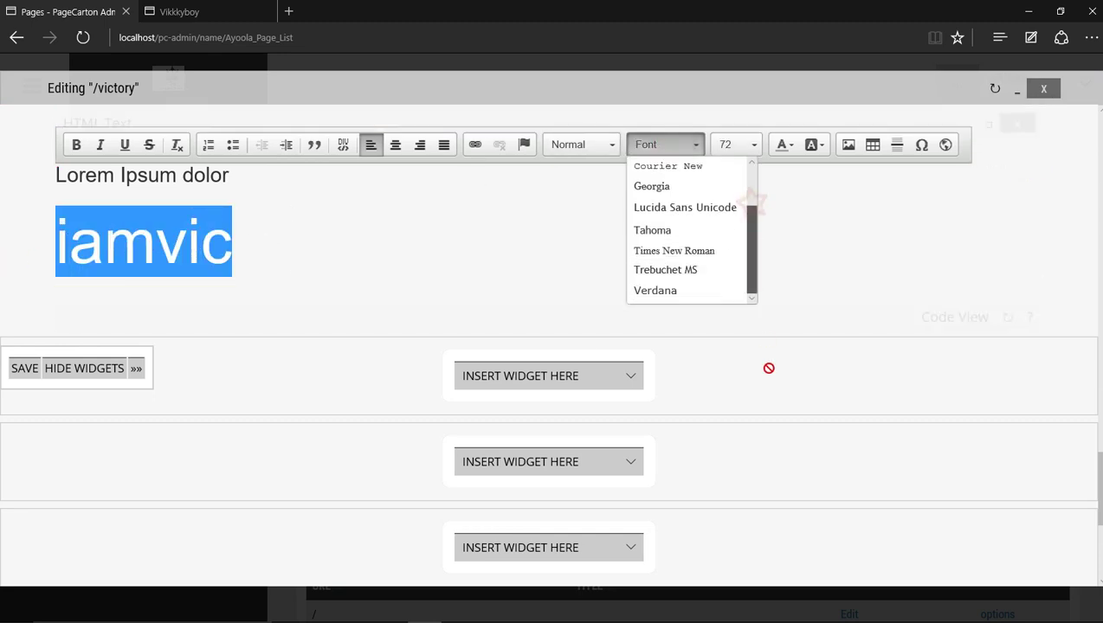
click(637, 279)
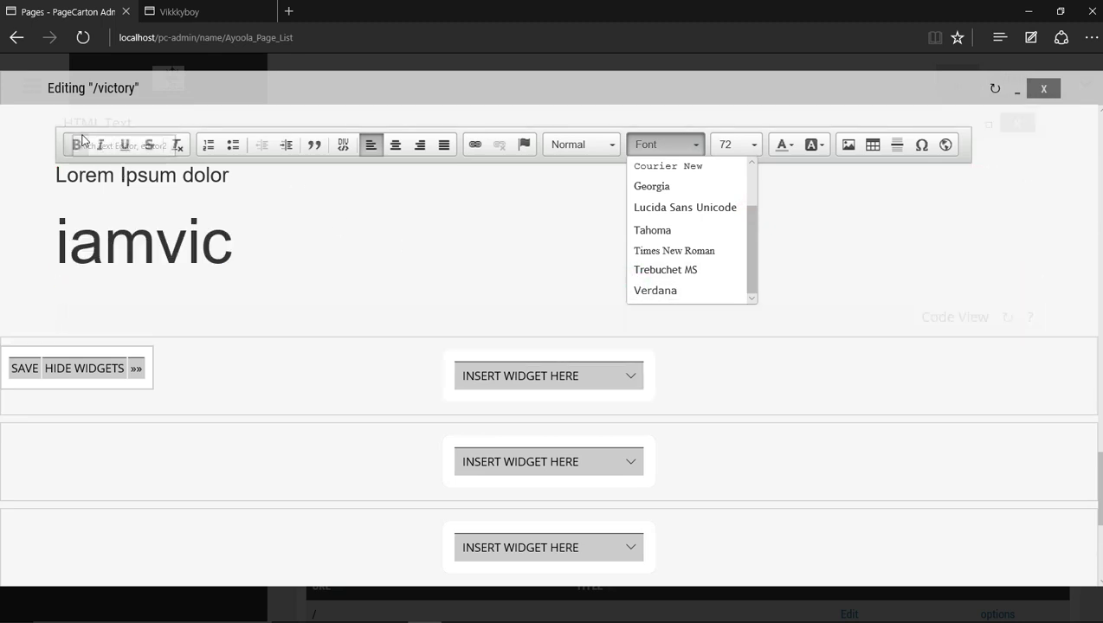
Make both the Lorem Ipsum dolor heading and iamvic bold and underlined.
click(90, 225)
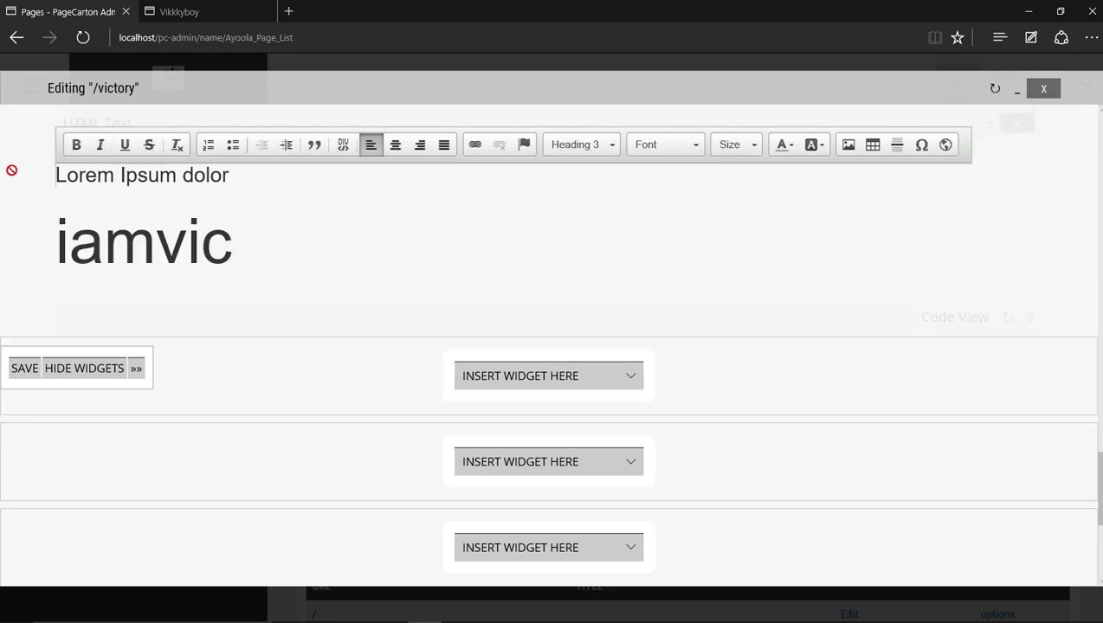
drag(56, 180, 152, 286)
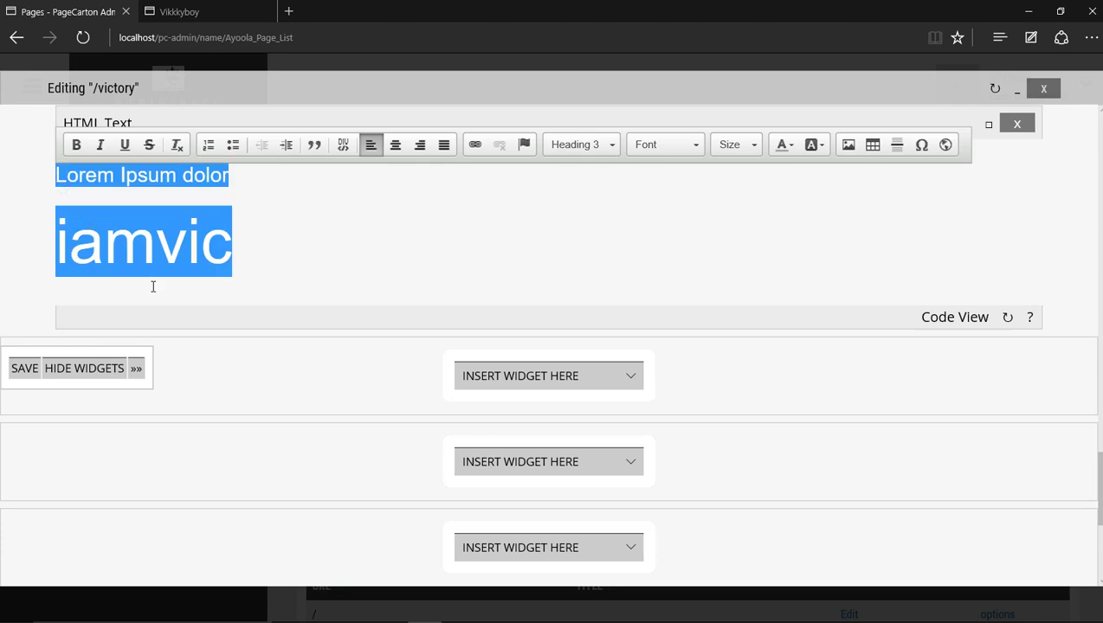
click(87, 149)
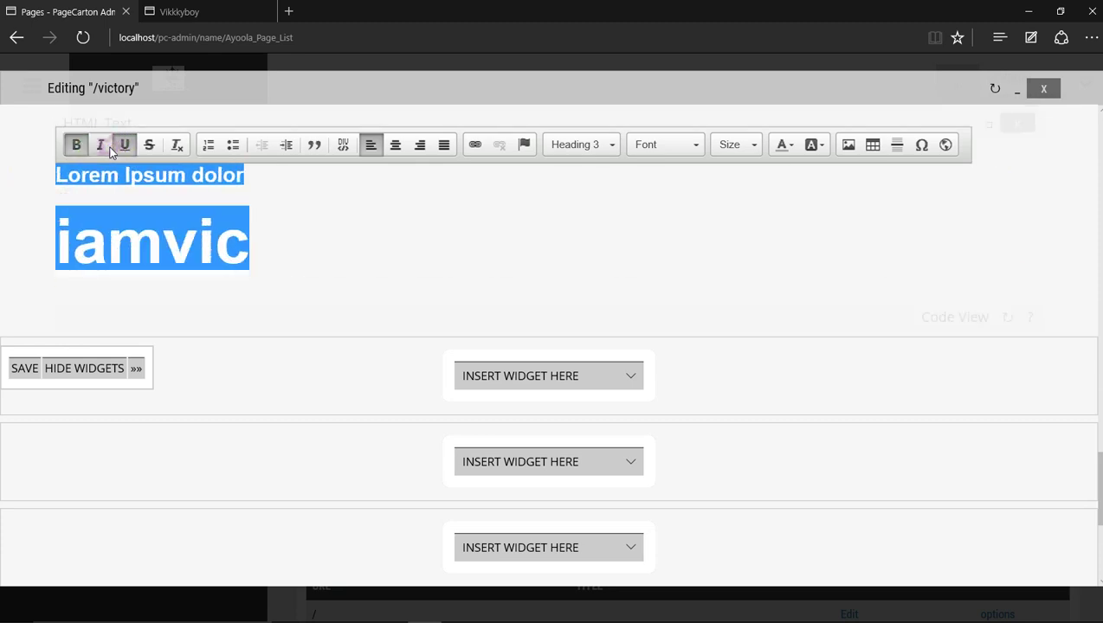
click(417, 384)
Dismiss the widget list and drag the HTML Text widget away, then drop it back in place.
click(464, 569)
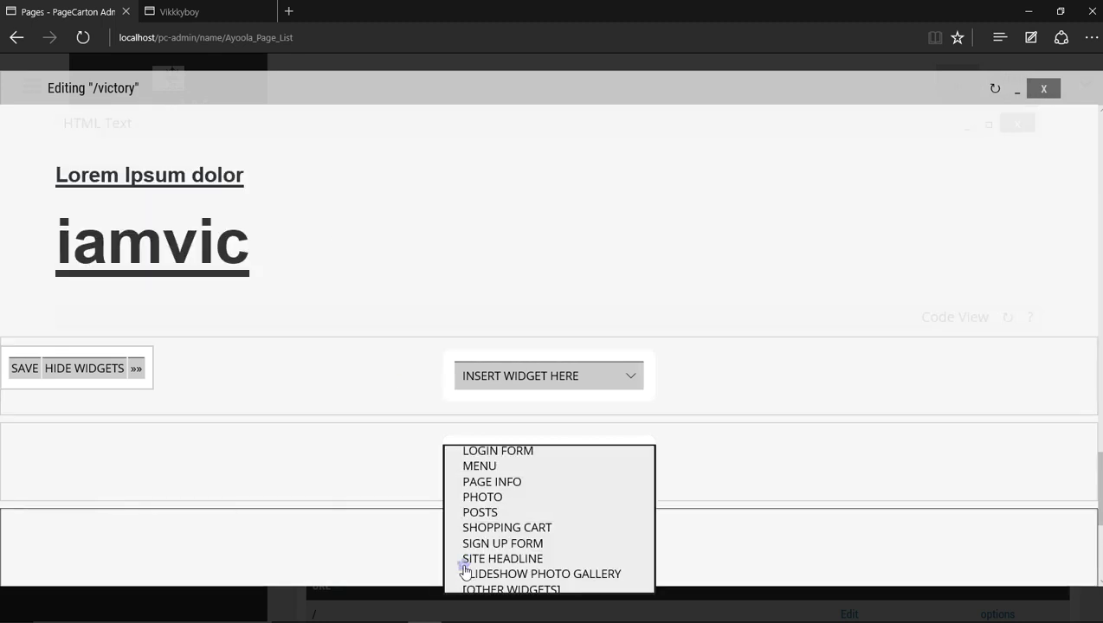
click(330, 309)
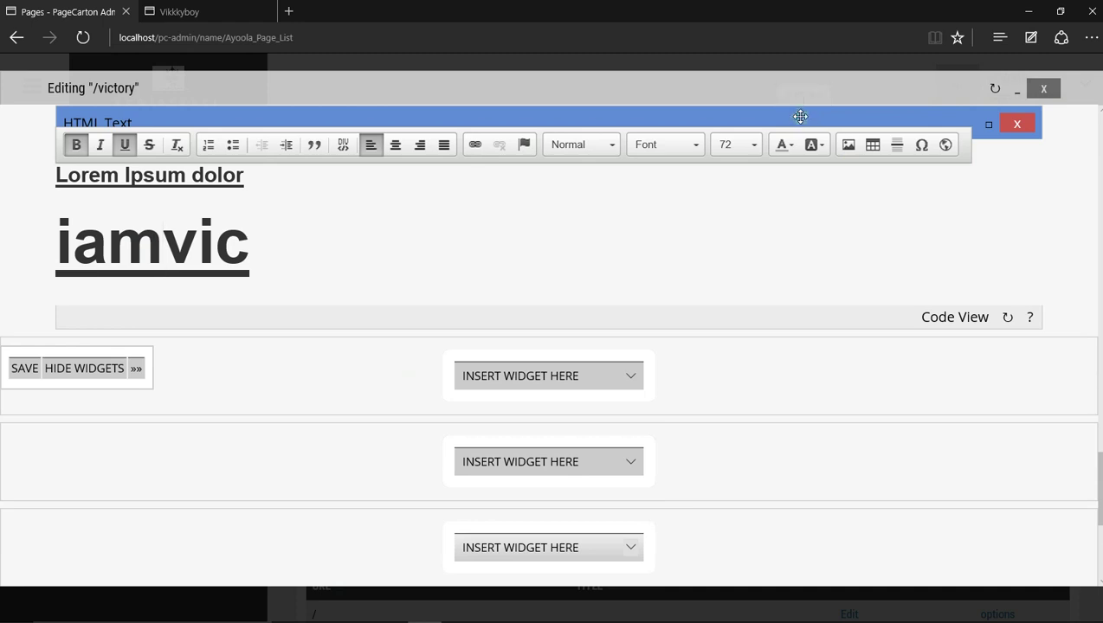
drag(801, 116, 1027, 337)
drag(866, 356, 857, 350)
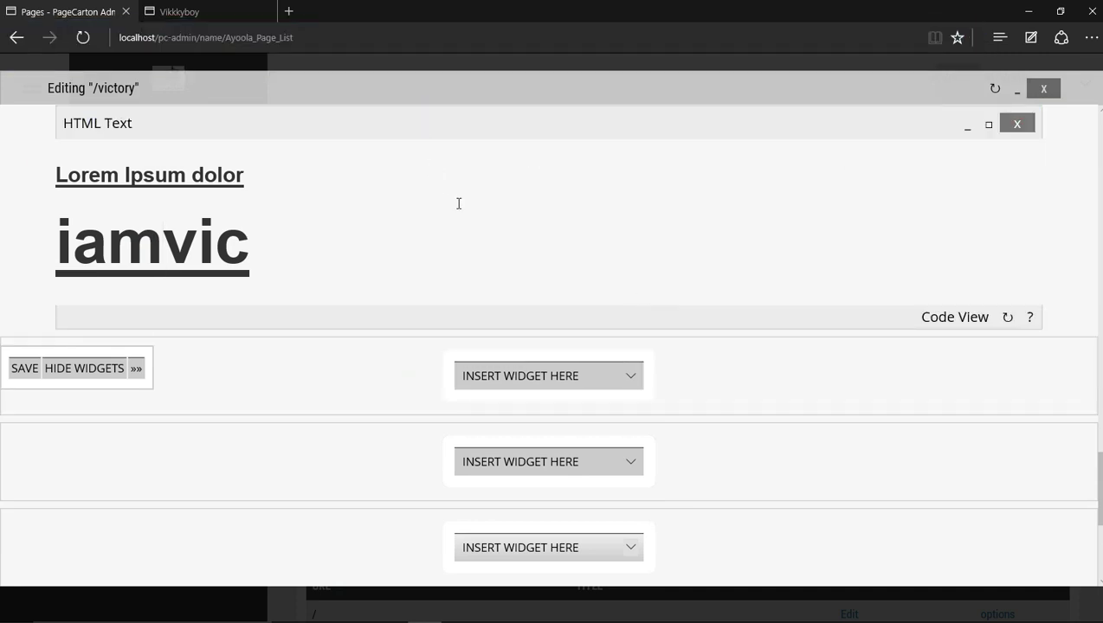
Return the caret to after iamvic and show widget types for the first empty slot.
click(266, 251)
key(shift+Left)
key(shift+Left)
key(shift+Left)
click(371, 242)
click(538, 377)
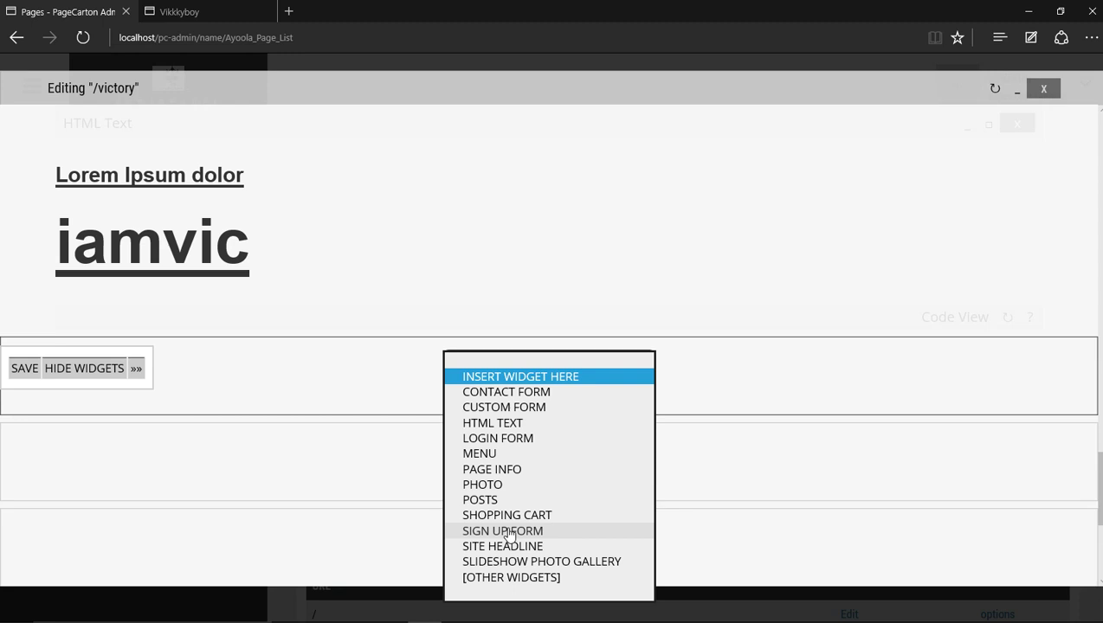
Insert a Sign Up Form widget, enter a test e-mail and submit it with CREATE ACCOUNT.
click(509, 533)
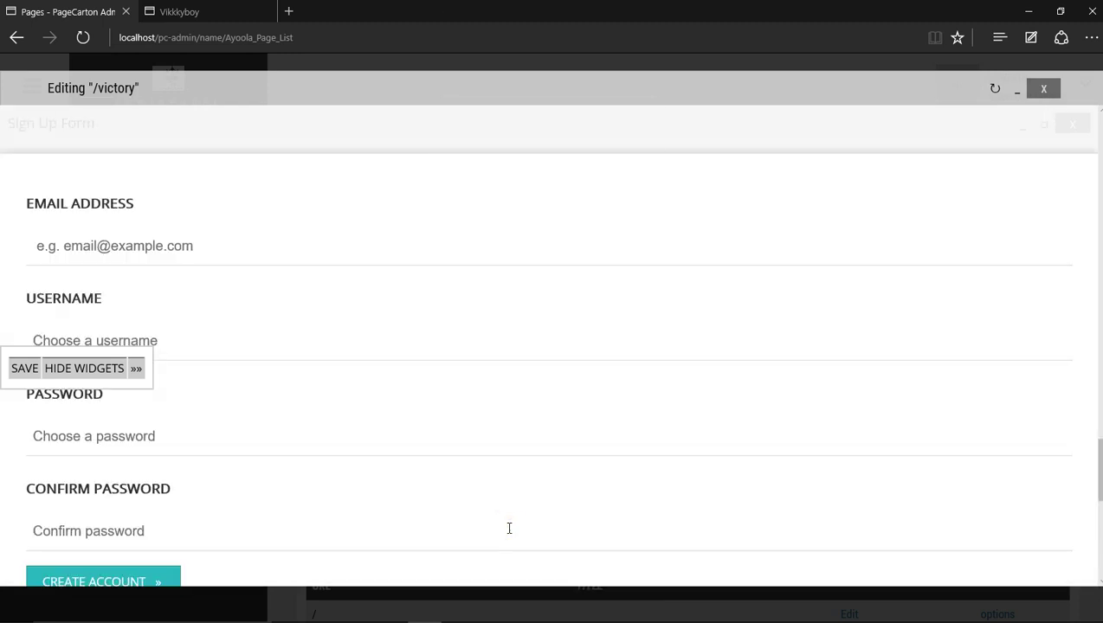
click(157, 247)
text(jffffffff)
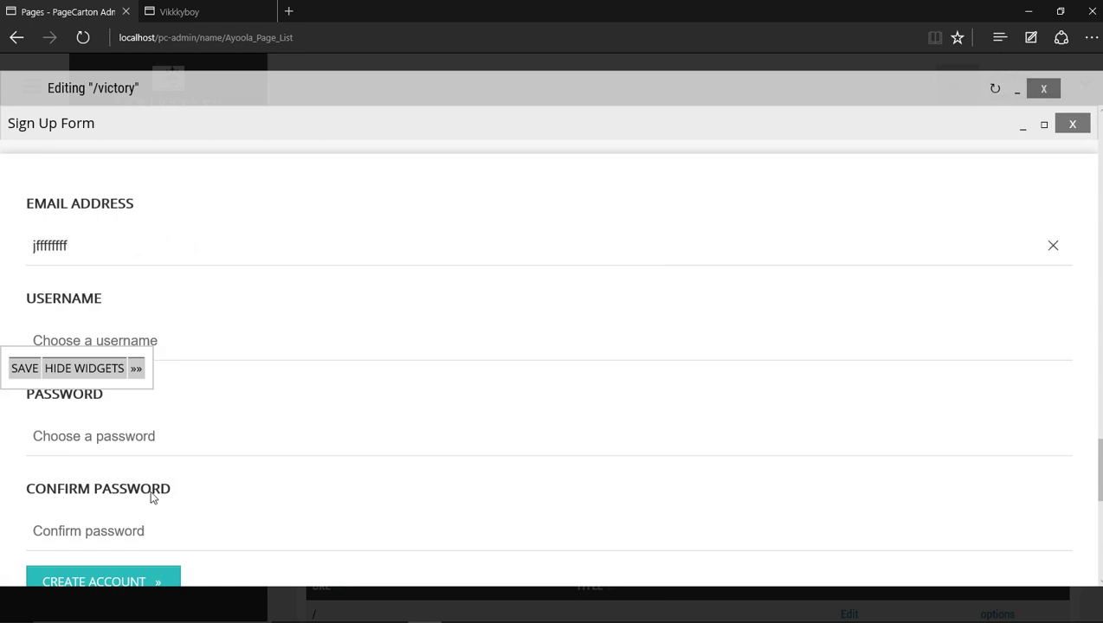
click(131, 581)
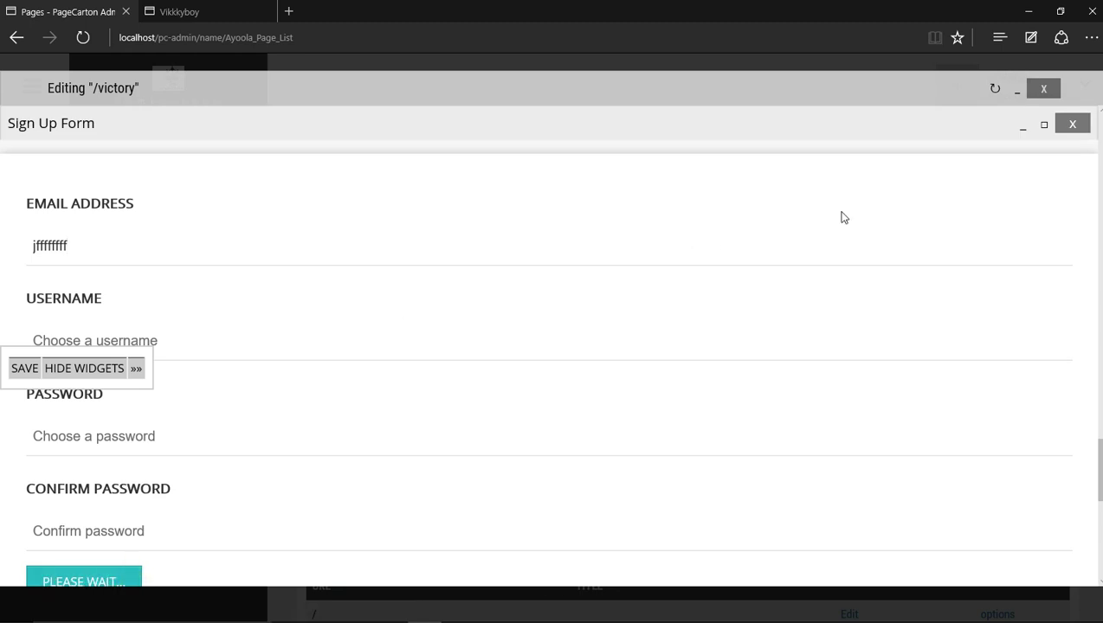